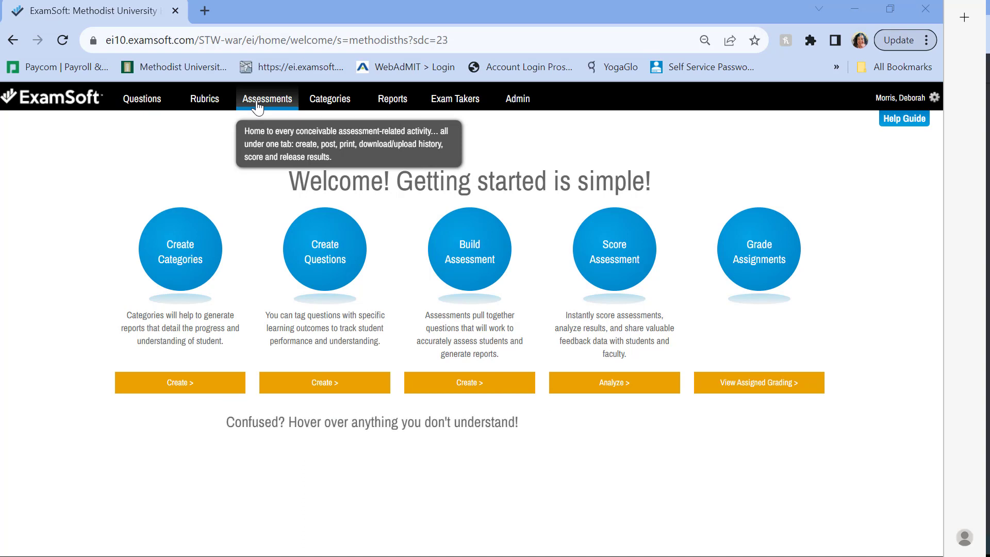
Step: Open the Physiology Exam II Fall 2023 CO 2025 assessment from the Fall I 2023 CO 2025 folder
left_click(257, 107)
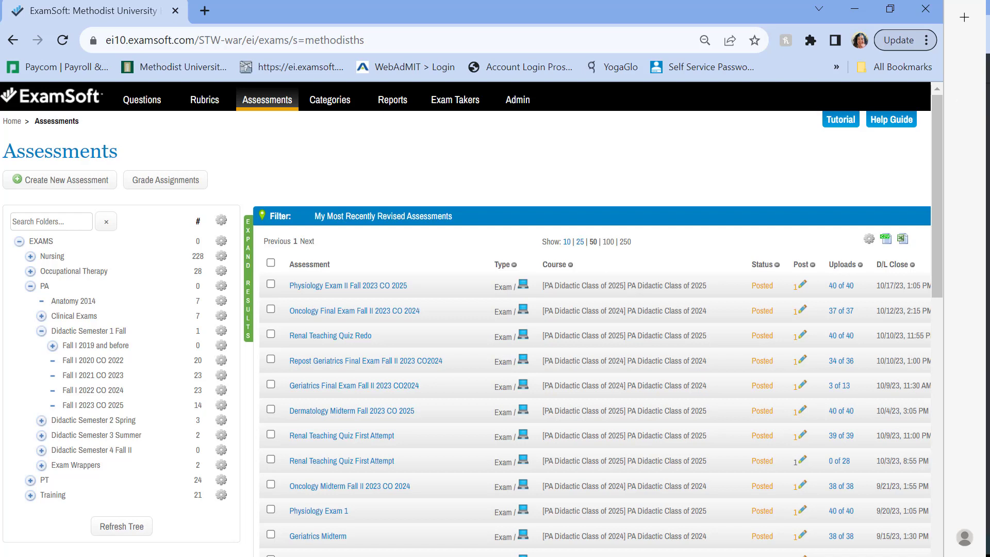
left_click_drag(942, 137, 959, 196)
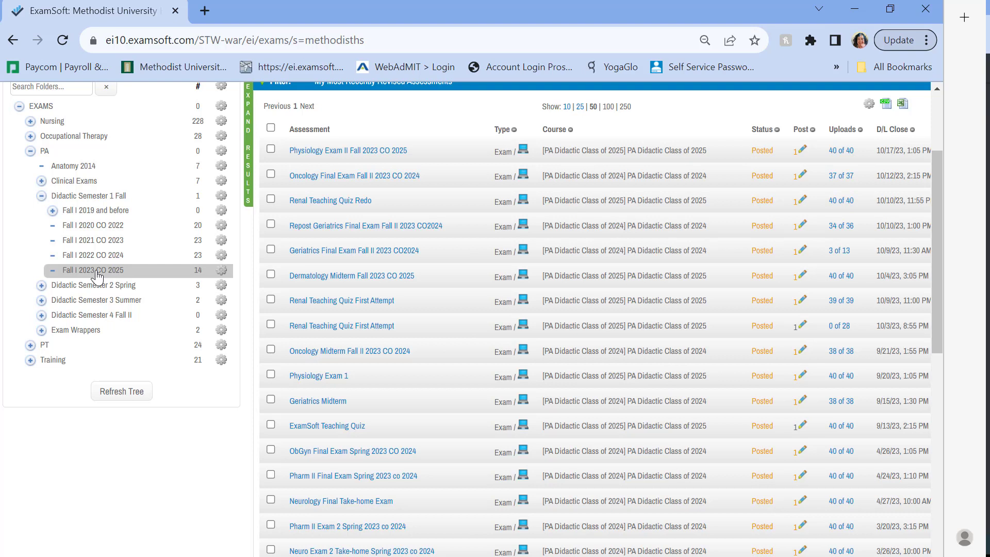
left_click(130, 270)
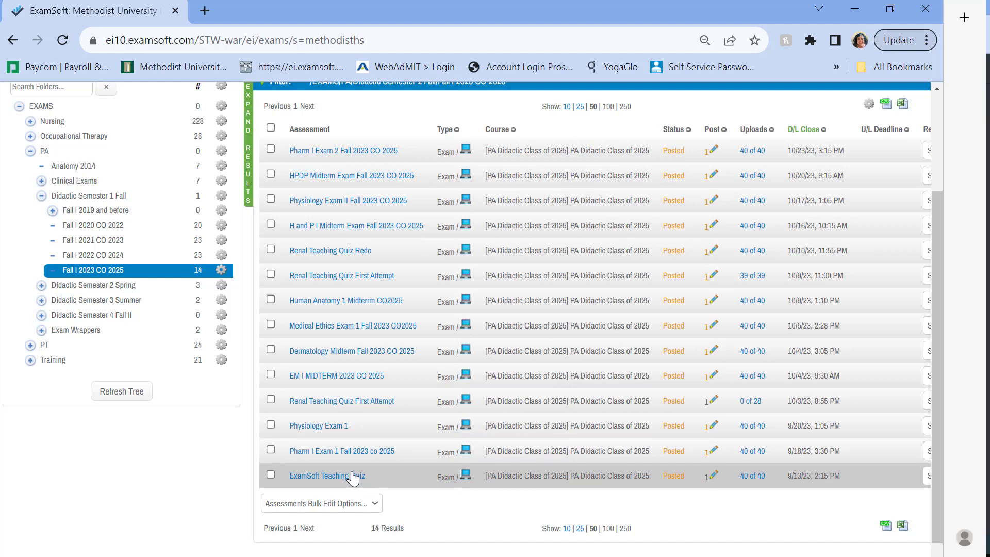
left_click(348, 205)
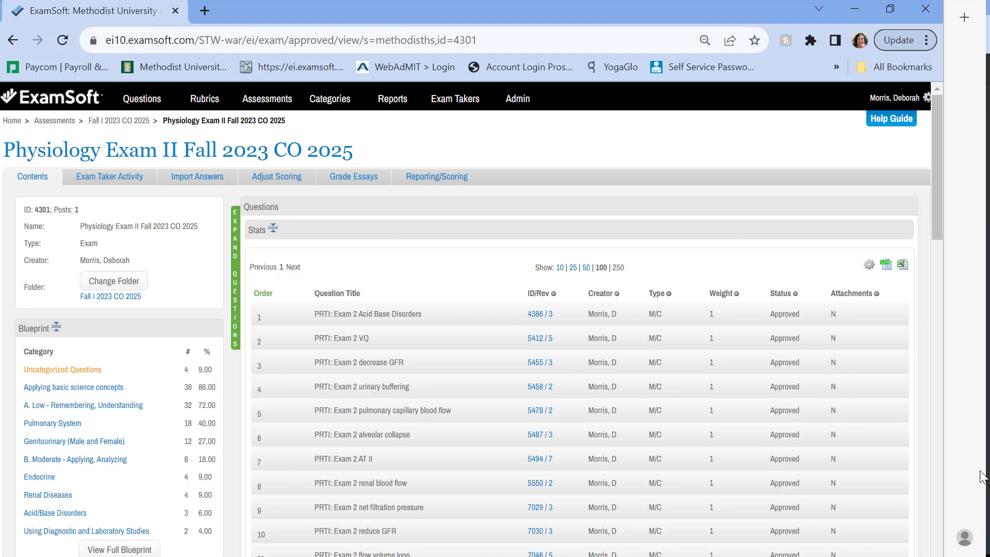
Step: Generate the exam's Summary Report using the top 25 categories
scroll(449, 439, "down", 10)
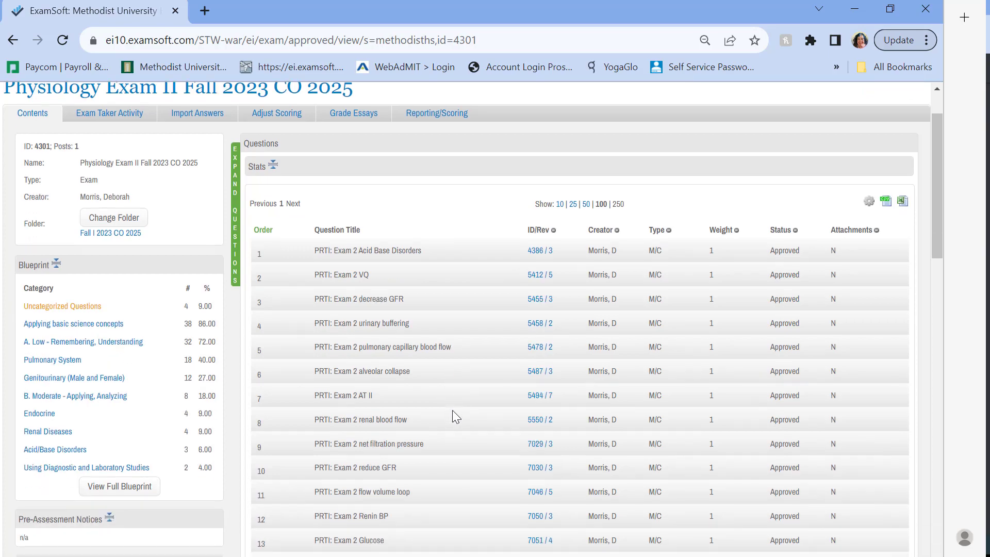
scroll(466, 408, "down", 6)
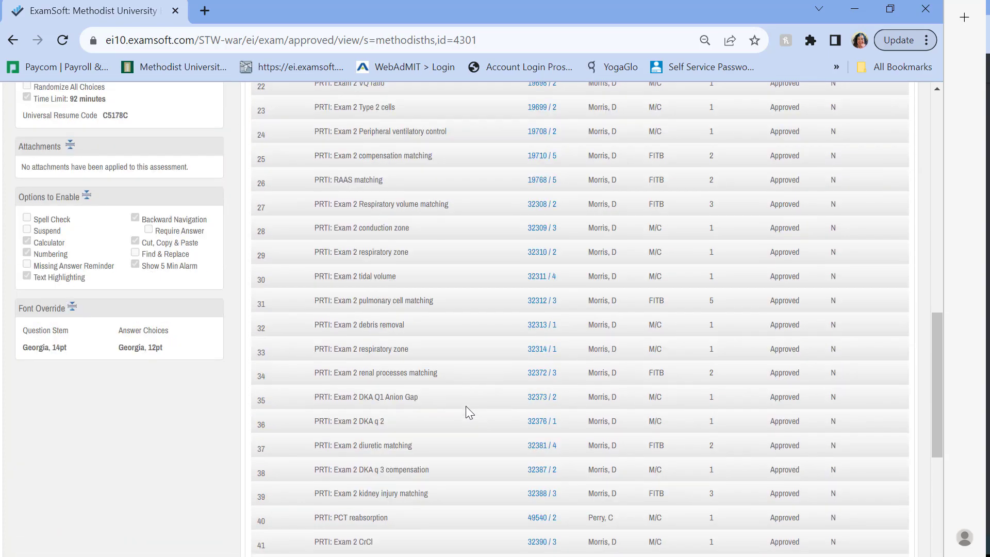
scroll(472, 413, "up", 6)
scroll(472, 410, "up", 7)
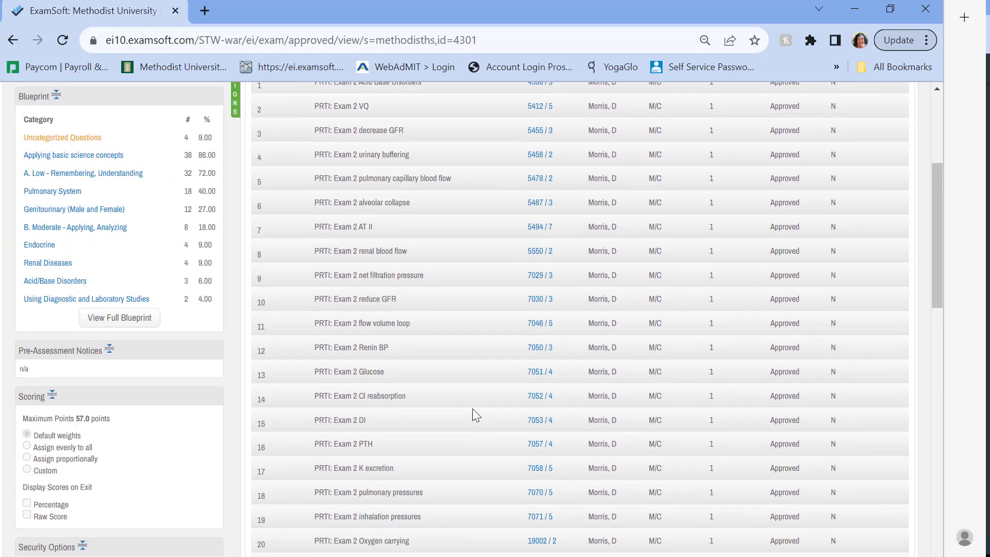
scroll(476, 411, "up", 3)
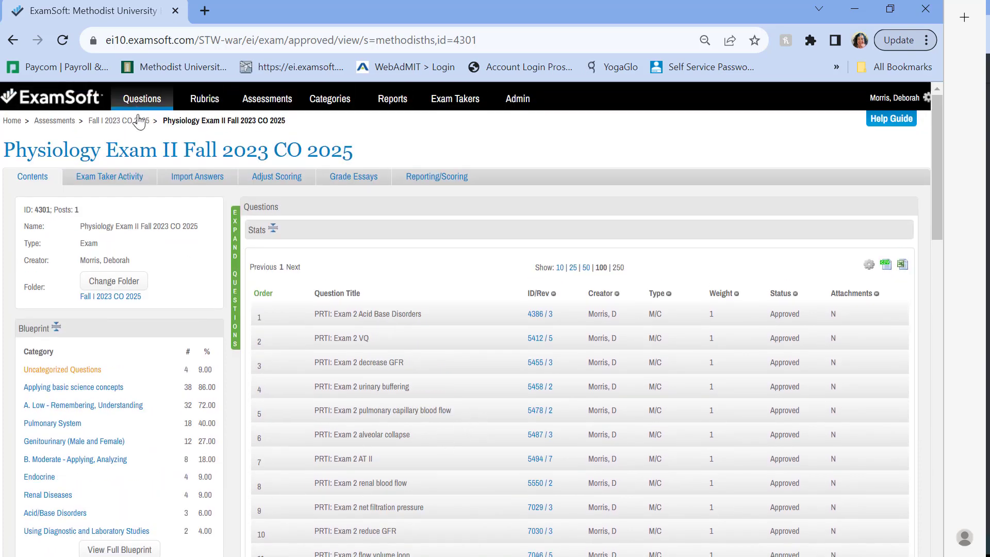
mouse_move(418, 178)
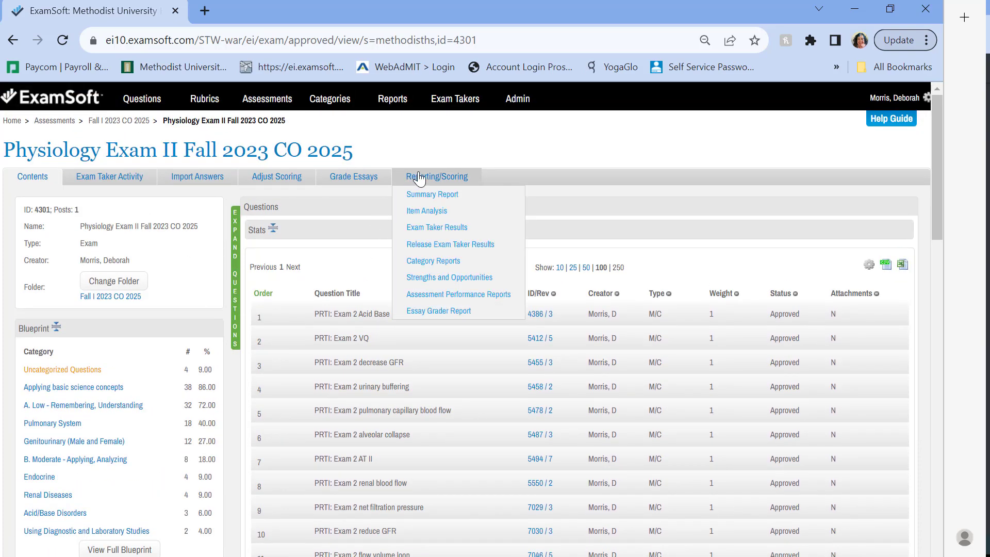
left_click(442, 201)
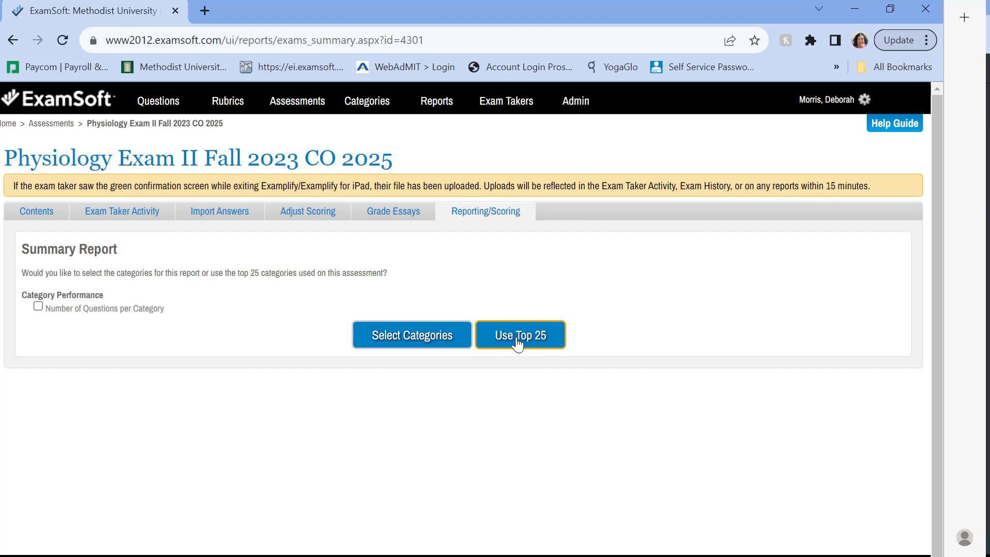
left_click(518, 343)
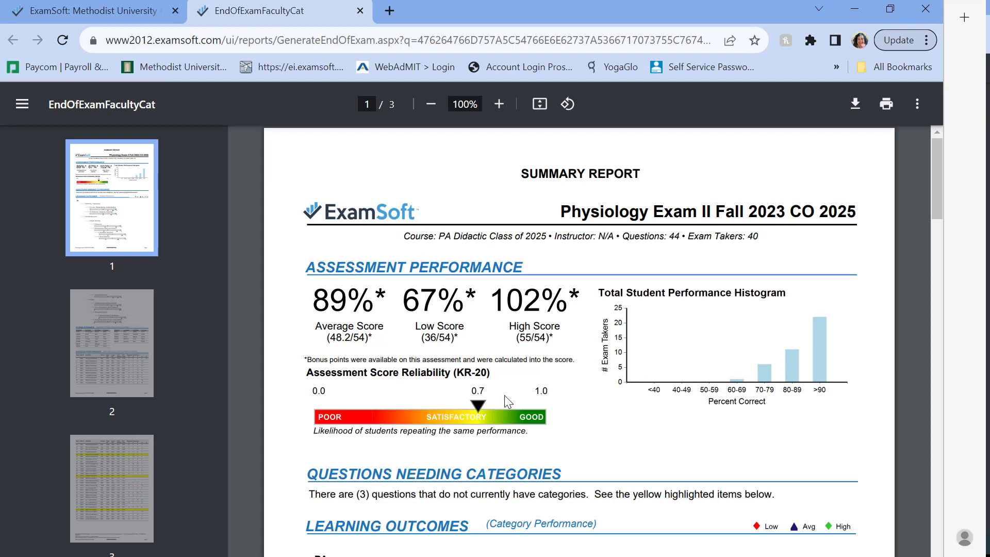
Step: Examine the summary report's learning outcomes by category, at-risk students and question performance statistics
scroll(505, 395, "down", 5)
scroll(504, 395, "down", 3)
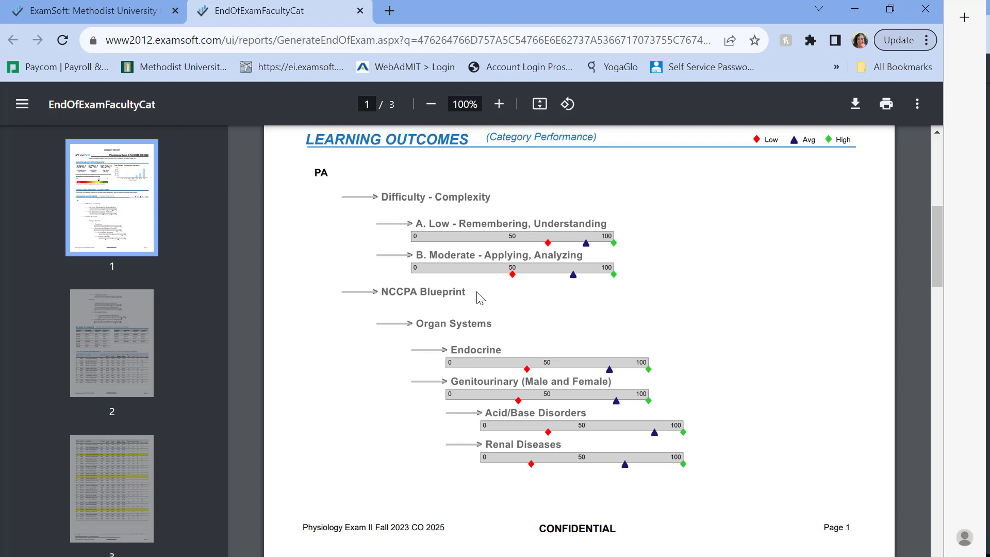
scroll(479, 295, "down", 2)
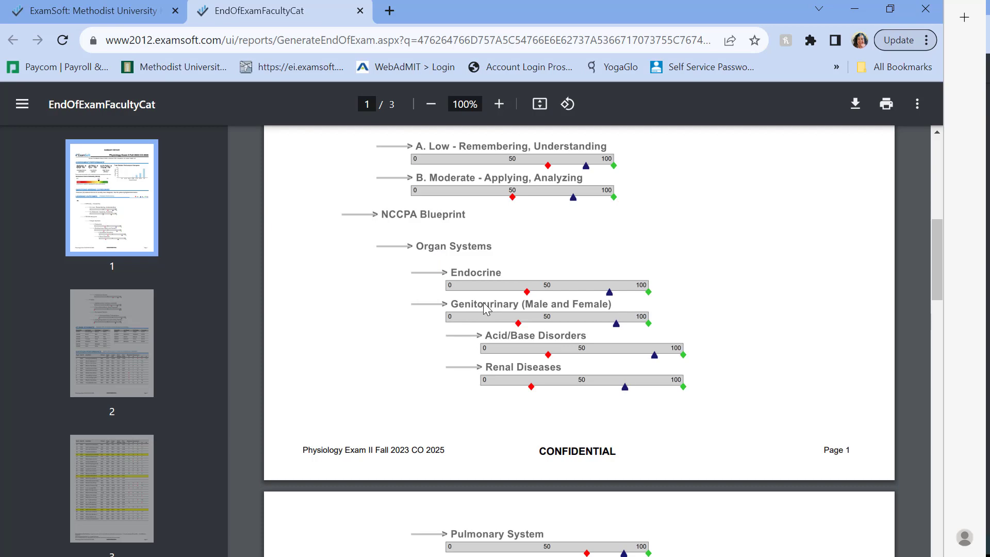
scroll(484, 302, "down", 2)
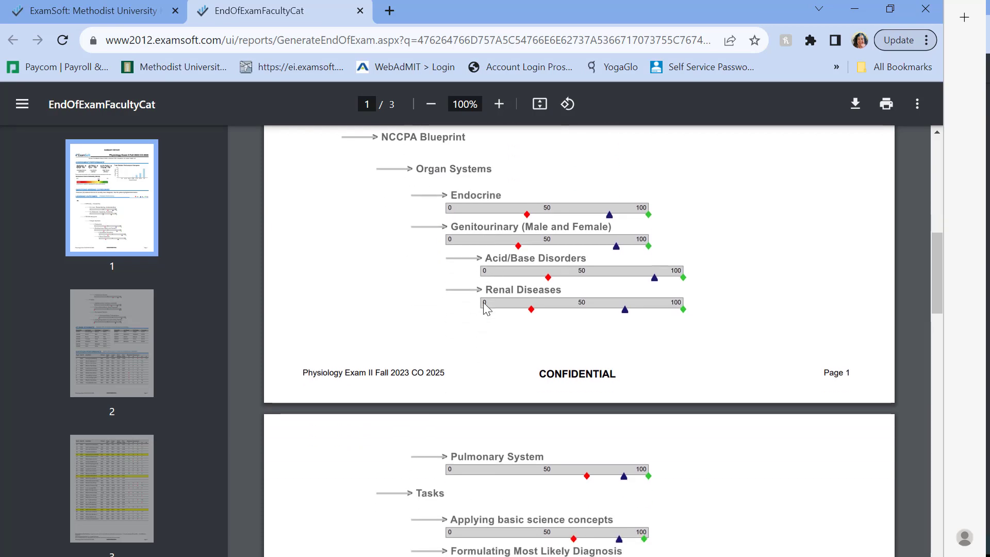
scroll(484, 303, "down", 4)
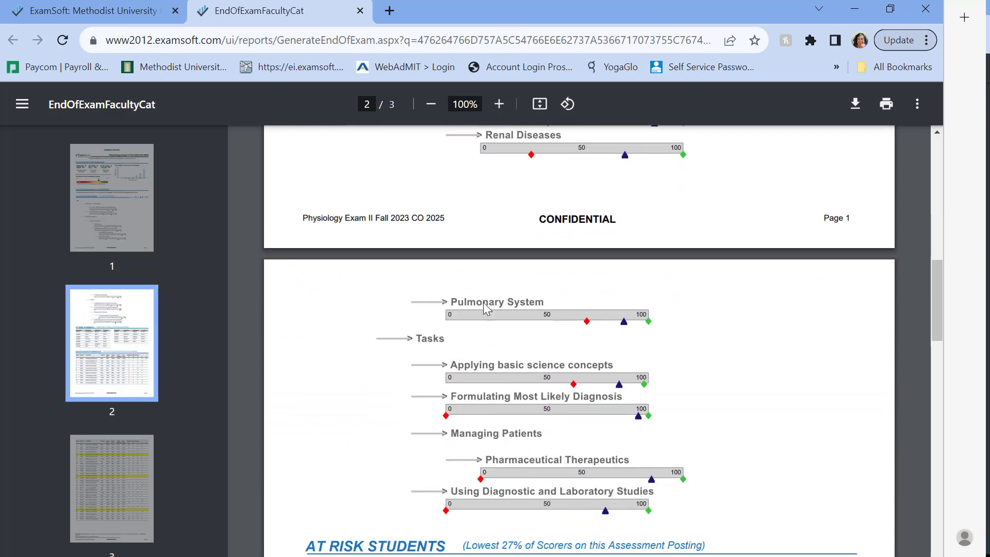
scroll(483, 303, "down", 2)
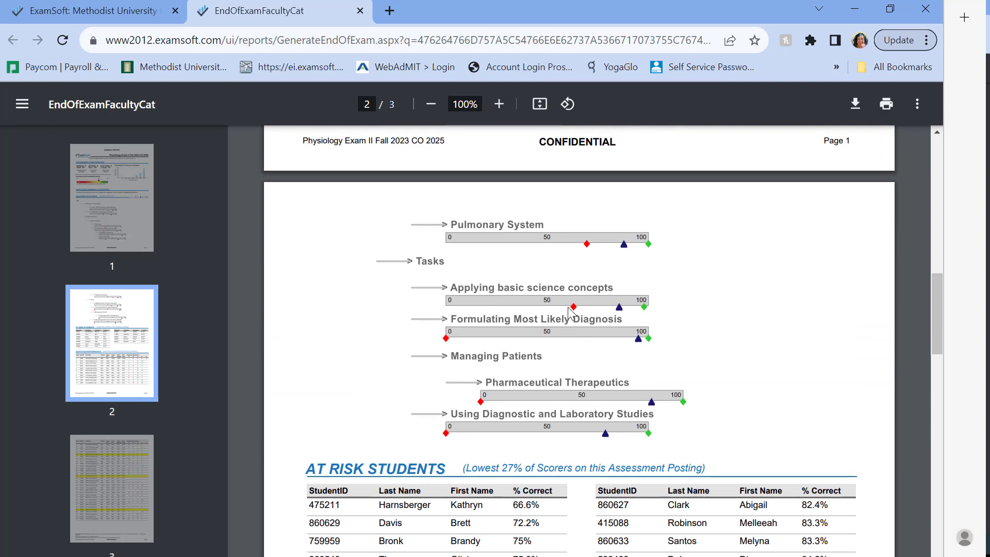
scroll(570, 312, "down", 3)
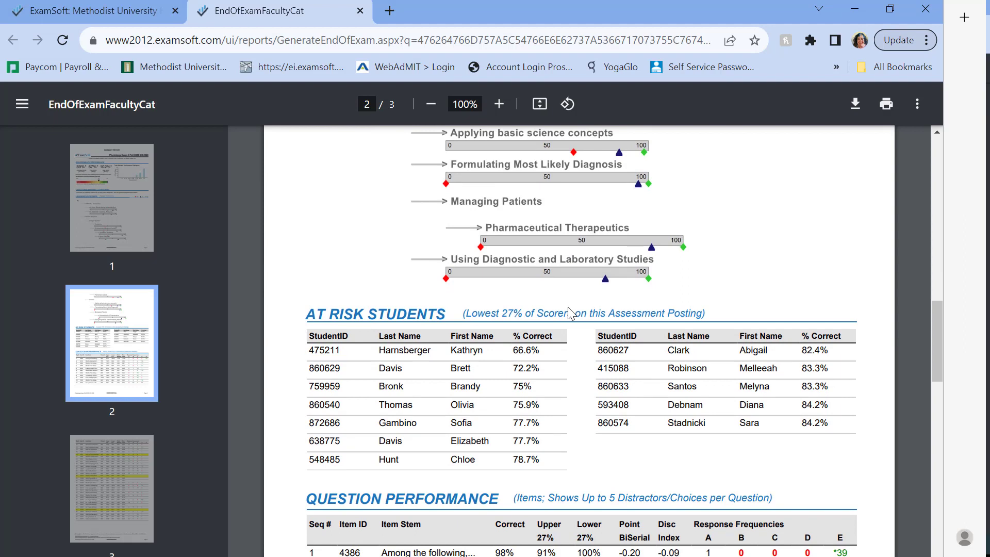
scroll(568, 307, "down", 6)
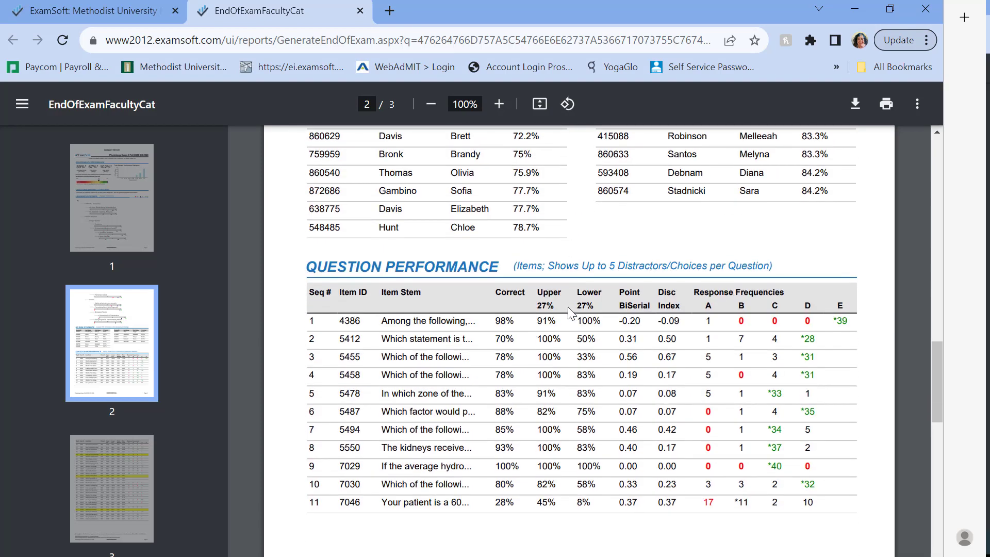
scroll(568, 312, "down", 1)
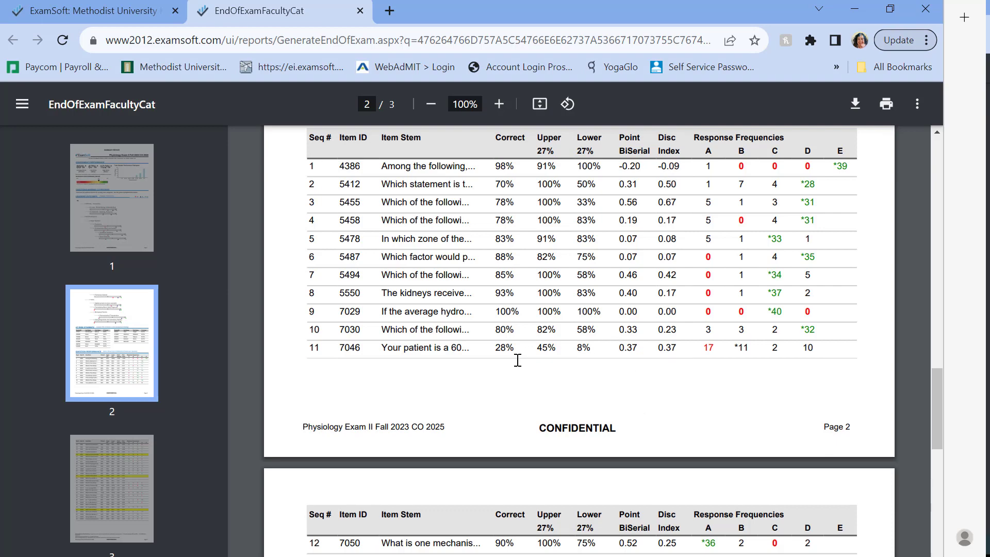
scroll(517, 360, "down", 2)
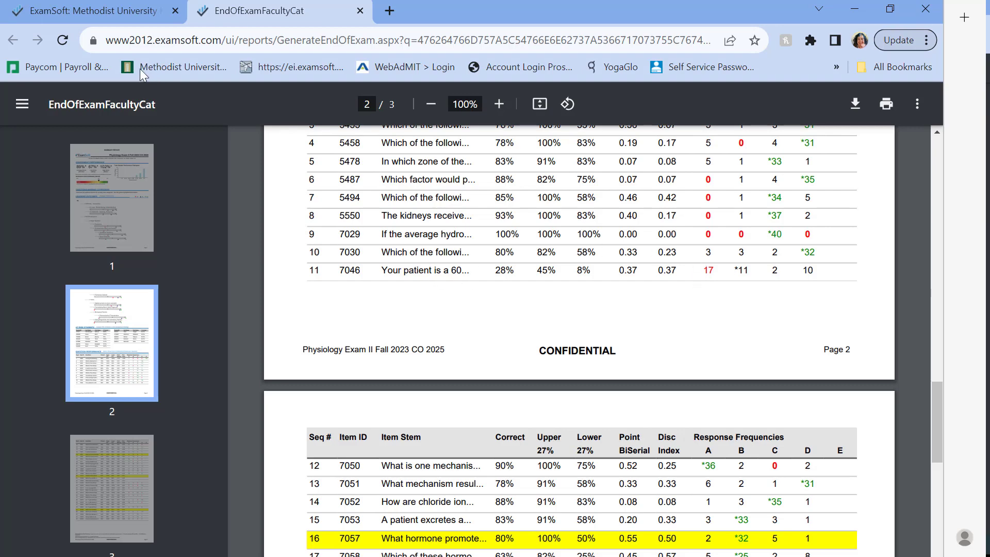
Step: Return to the exam and open the scoring adjustments for question 11, the coal miner flow volume loop item
left_click(84, 12)
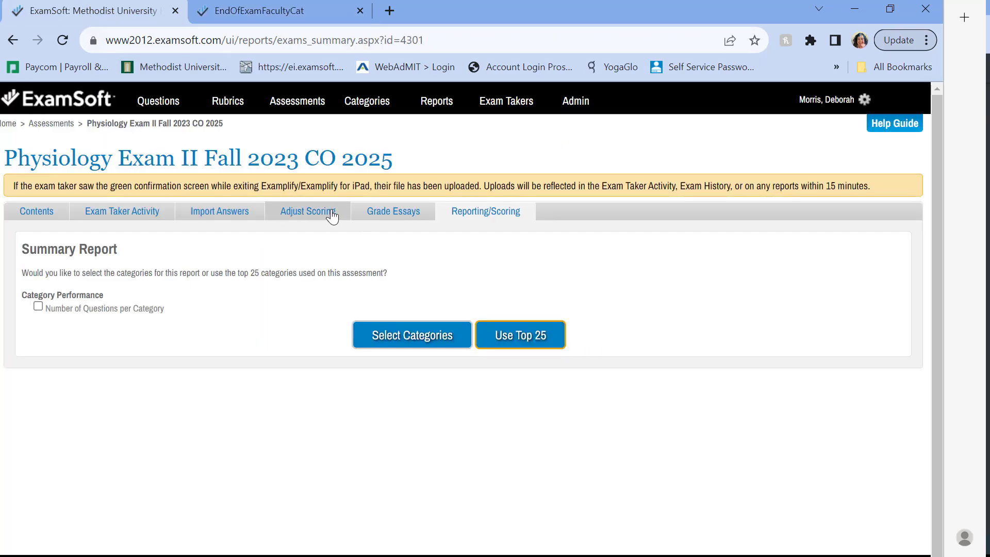
left_click(310, 221)
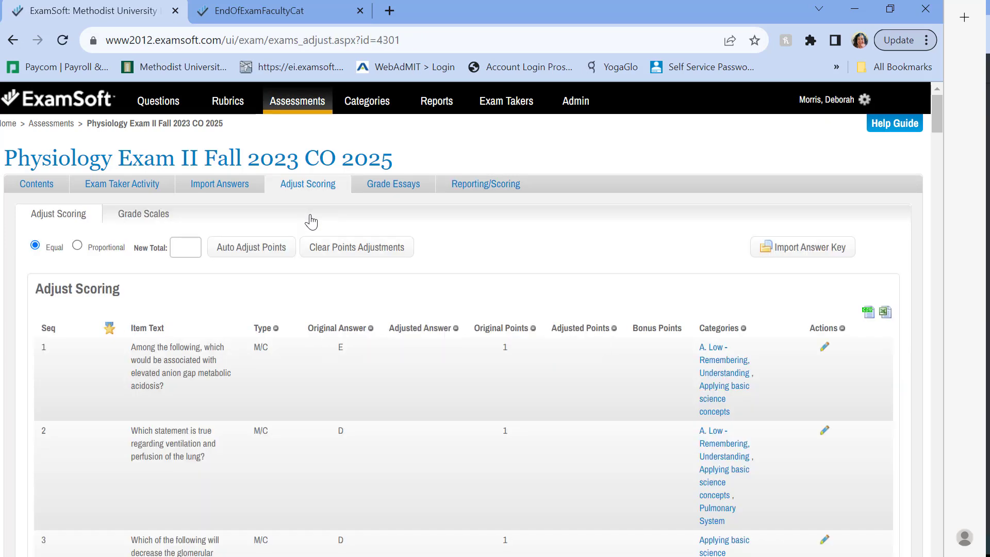
scroll(247, 453, "down", 6)
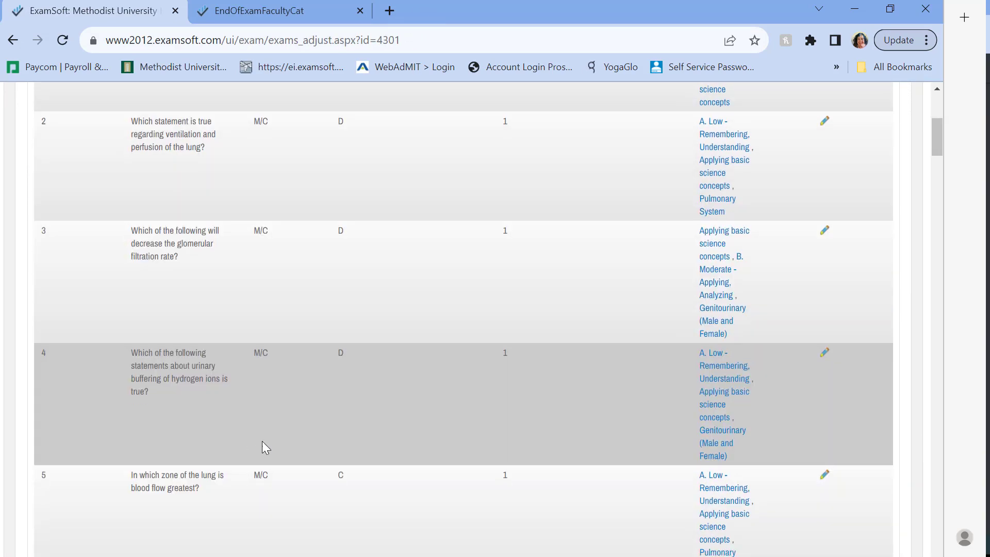
scroll(262, 441, "down", 15)
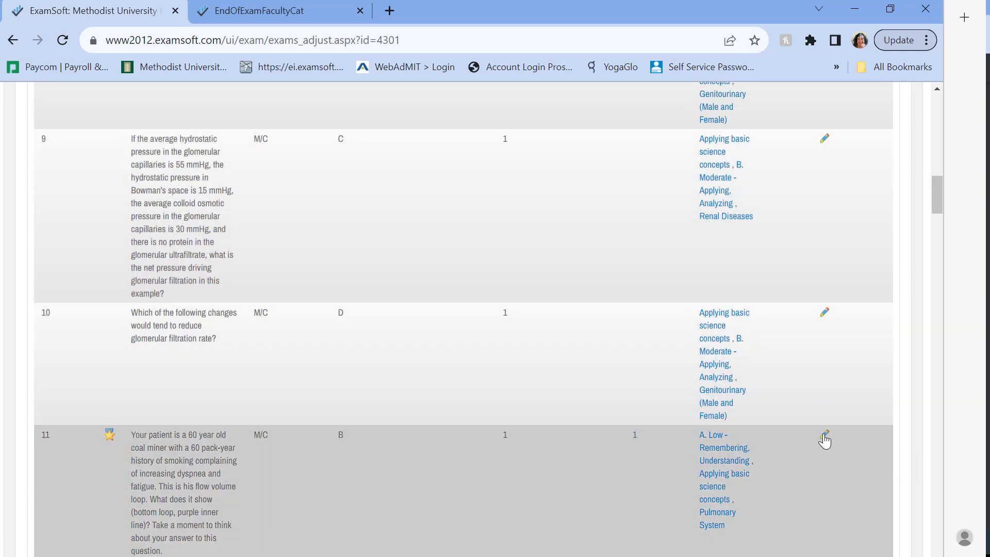
left_click(824, 438)
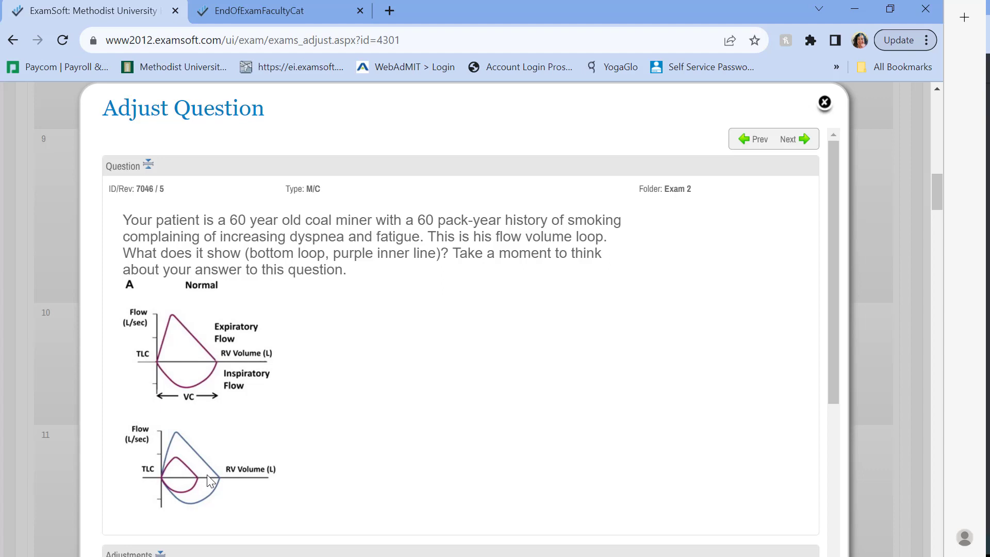
scroll(207, 474, "down", 1)
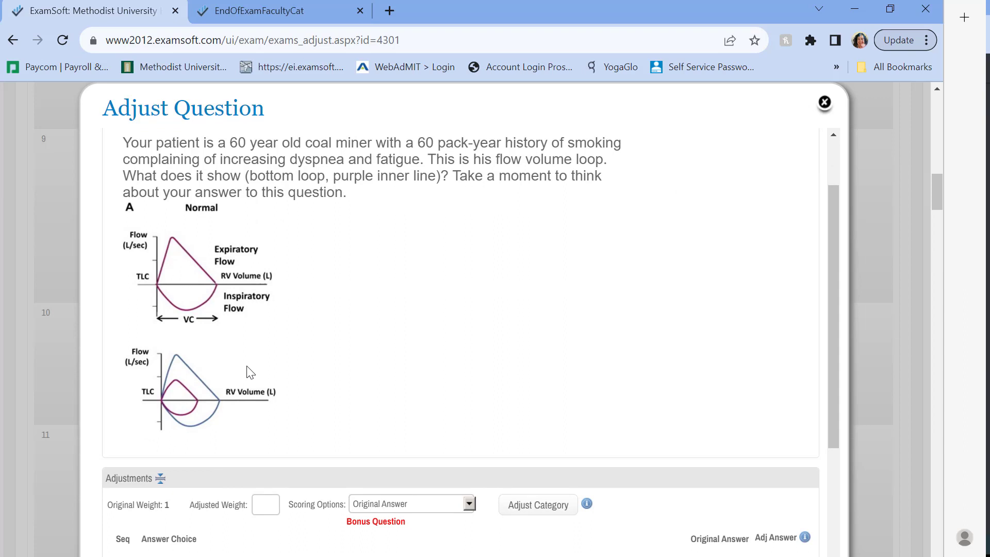
scroll(298, 359, "down", 3)
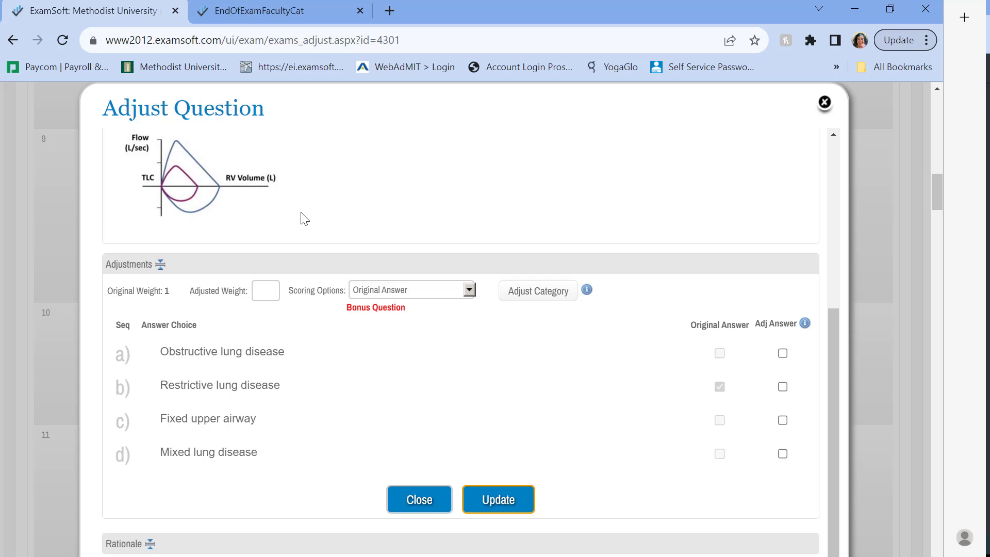
Step: Keep question 11 scored by Original Answer and turn off its Bonus Question option
left_click(470, 290)
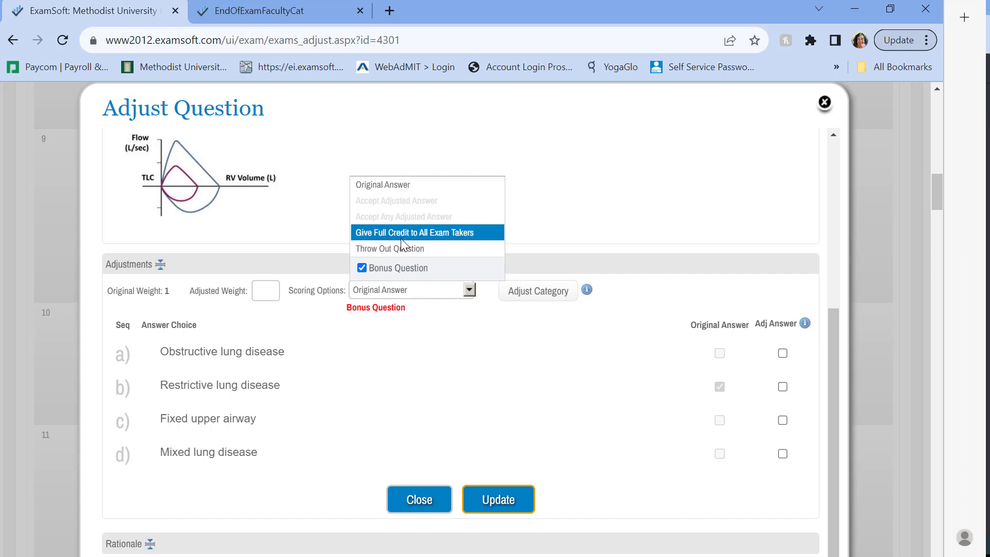
left_click(370, 188)
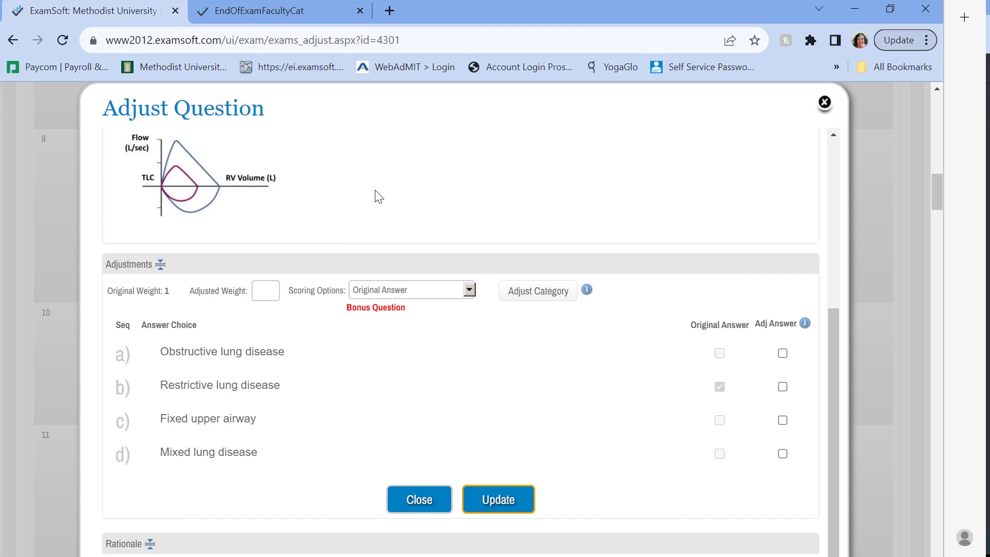
left_click(470, 290)
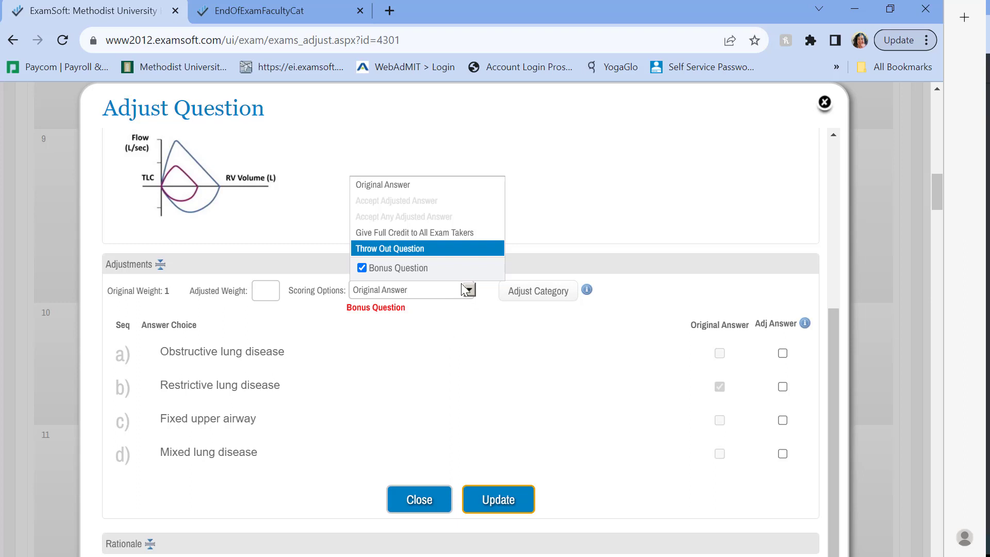
left_click(361, 267)
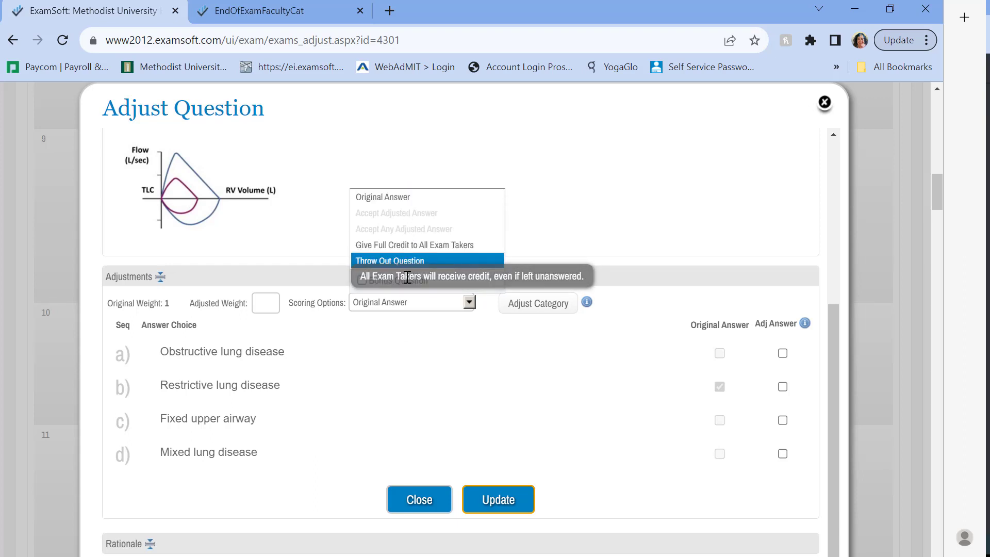
left_click(553, 392)
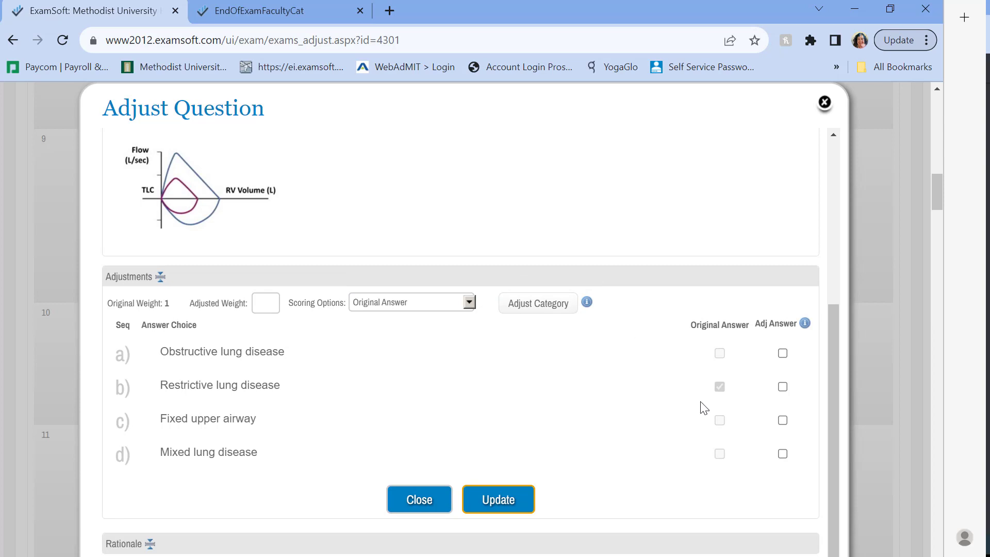
Step: Mark Restrictive lung disease and Mixed lung disease as adjusted answers, scored with Accept Any Adjusted Answer
left_click(783, 386)
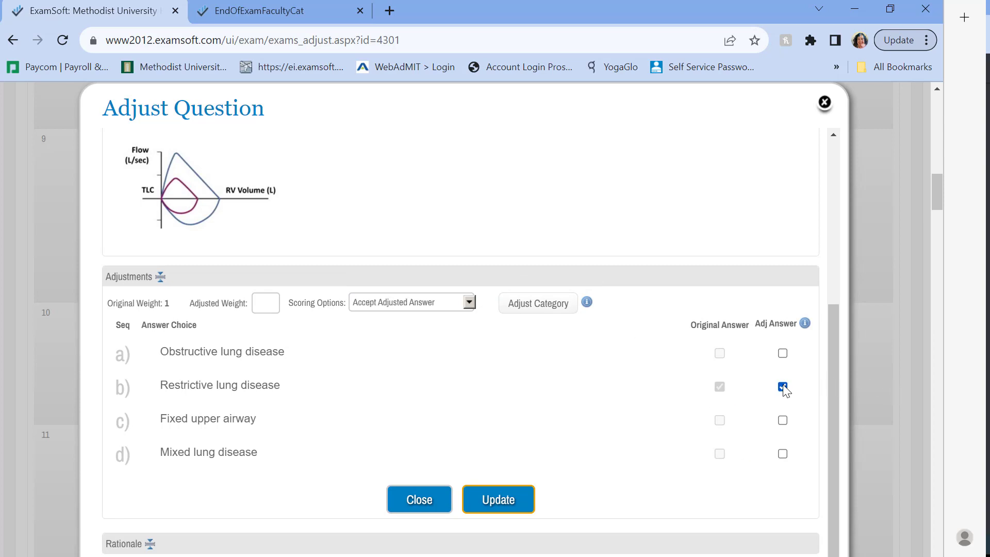
left_click(783, 454)
left_click(472, 301)
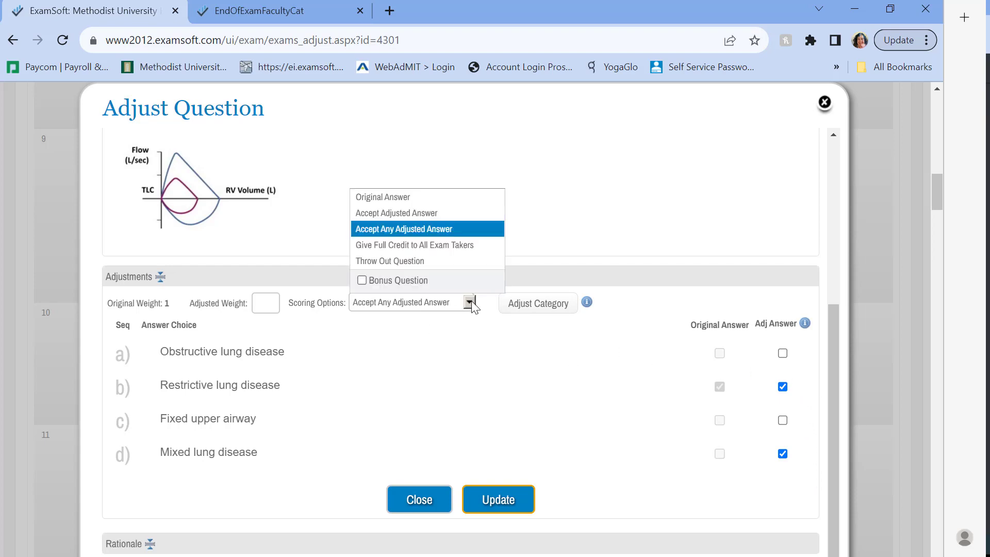
left_click(485, 359)
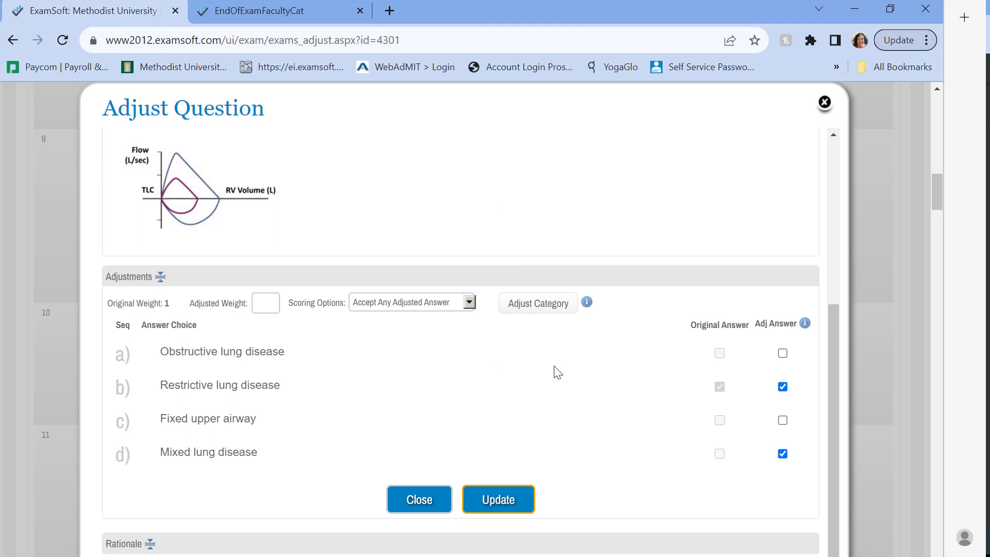
Step: Clear question 11's adjusted answers and set its scoring option back to Original Answer
left_click(783, 387)
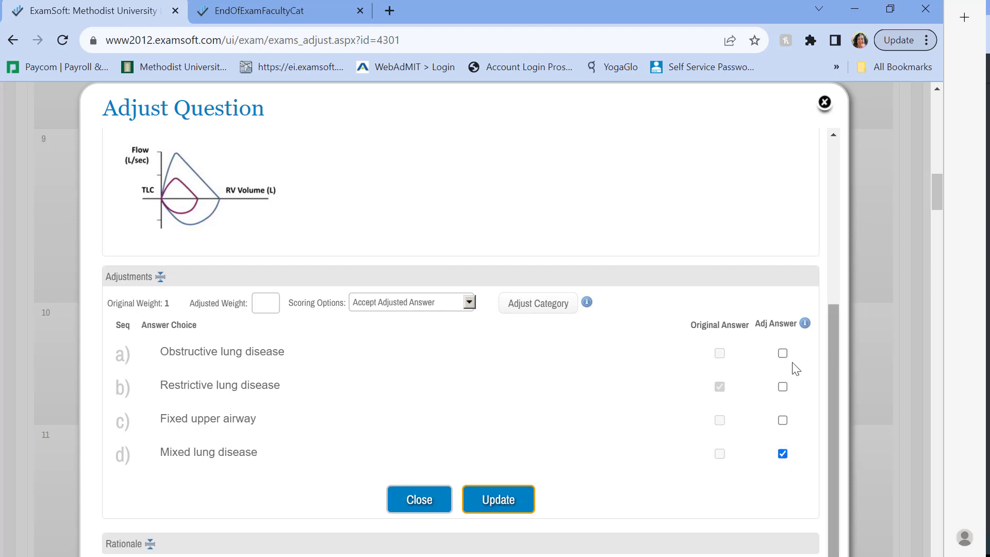
left_click(784, 388)
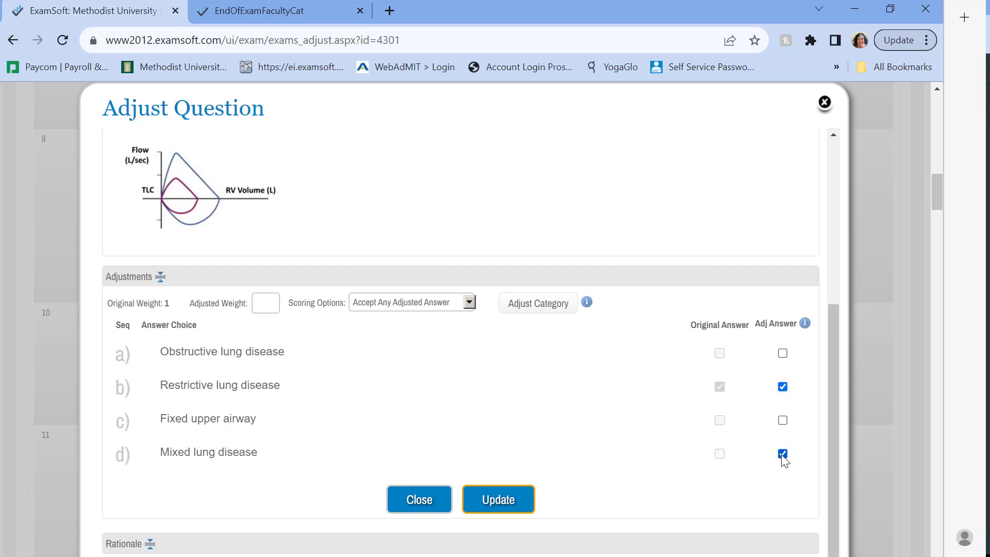
left_click(781, 454)
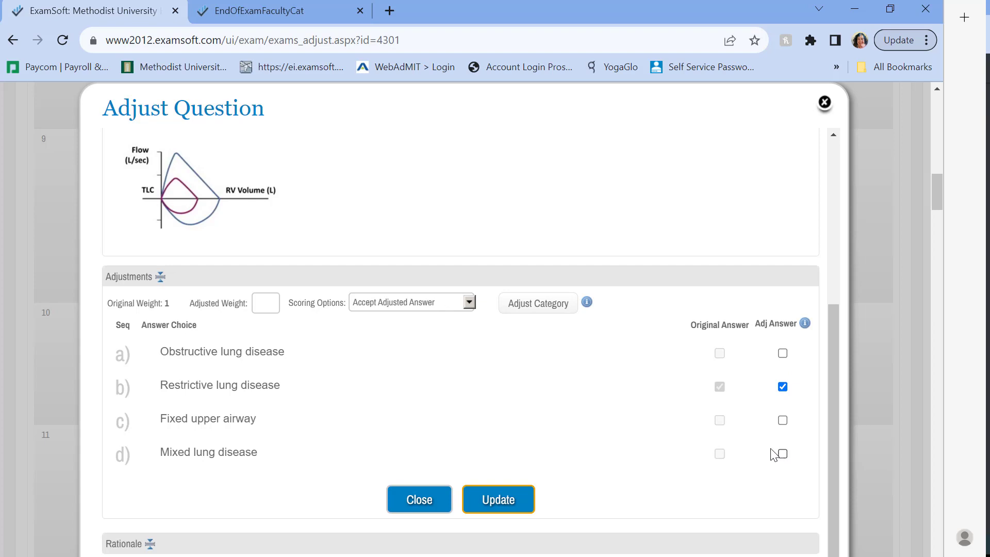
left_click(468, 303)
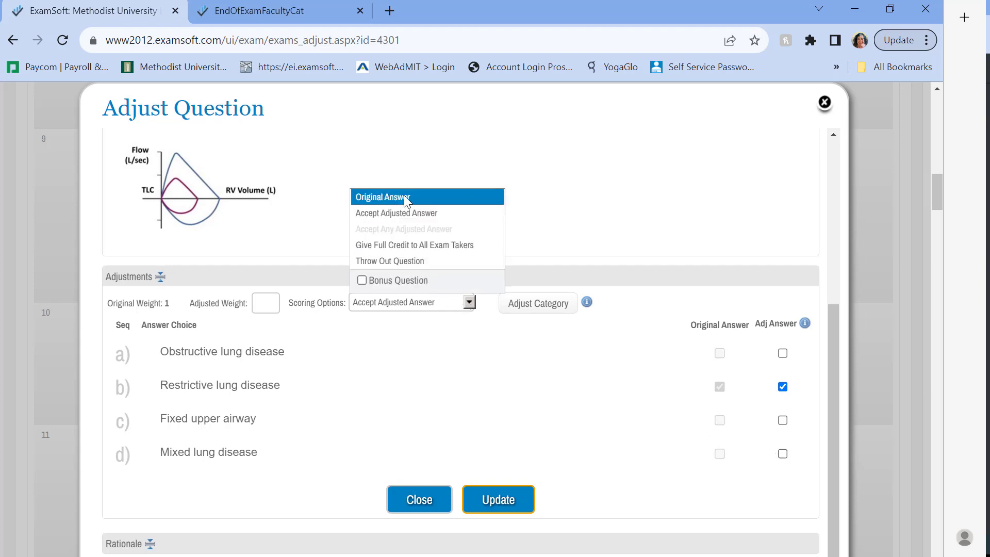
left_click(404, 196)
Step: Flag question 11 as a Bonus Question, save the adjustment and acknowledge the grade scale warning
left_click(468, 303)
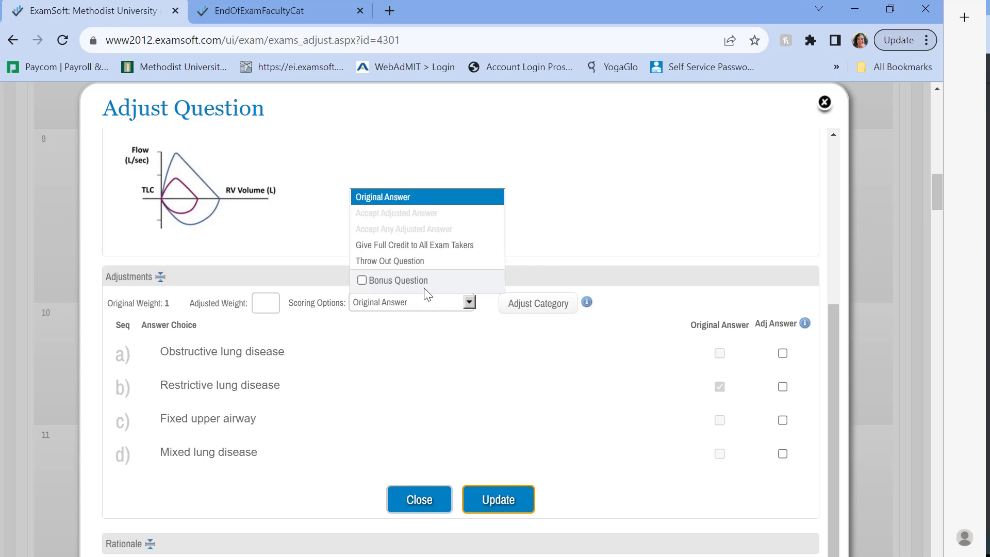
left_click(361, 280)
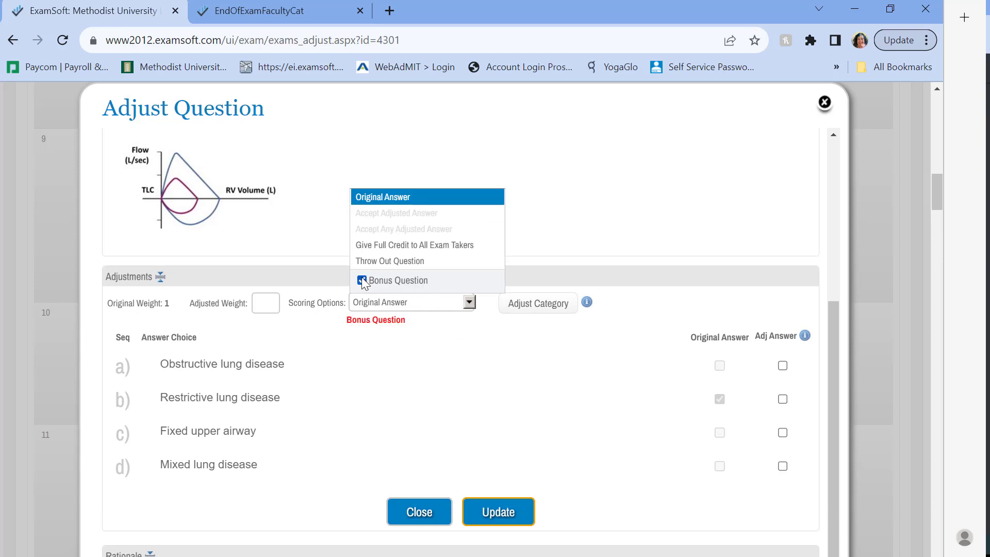
left_click(495, 513)
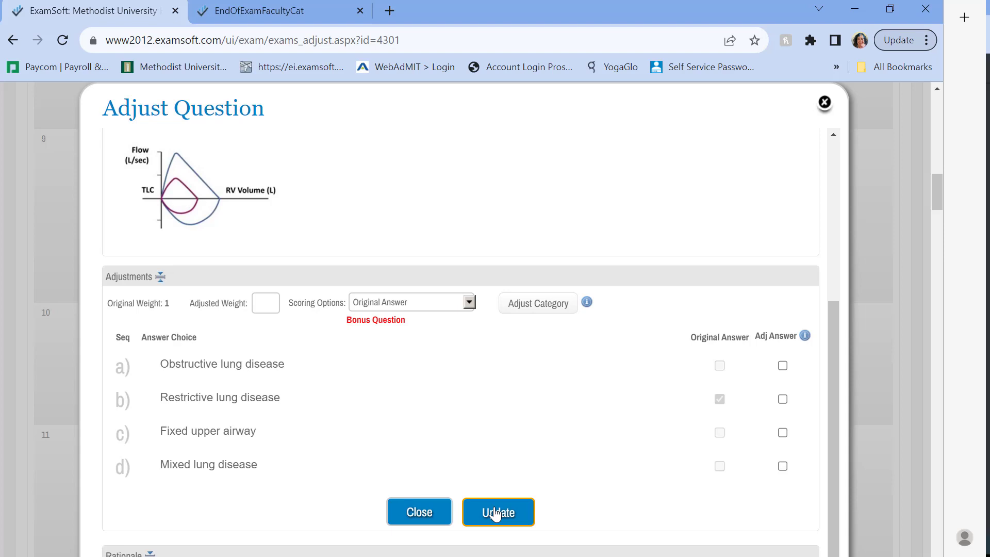
left_click(495, 513)
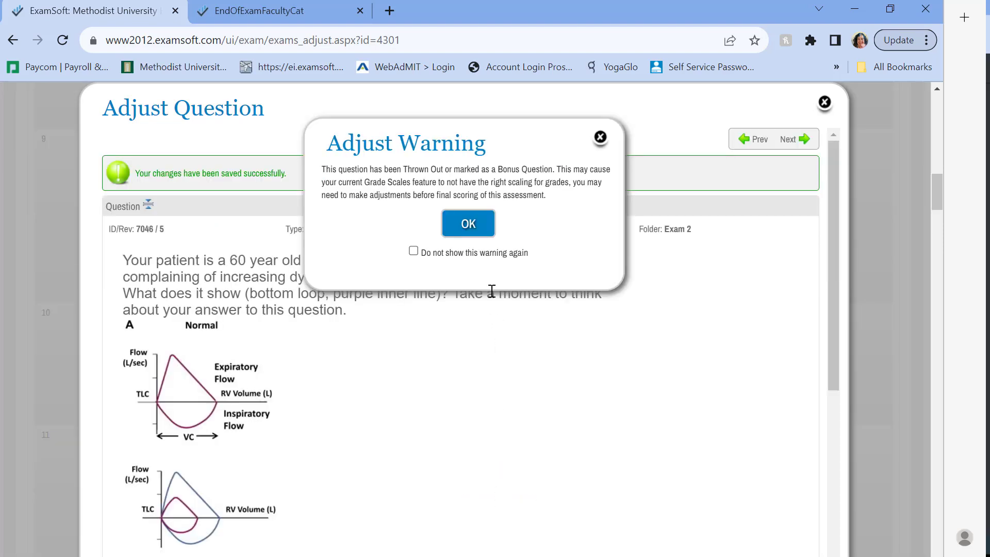
left_click(466, 227)
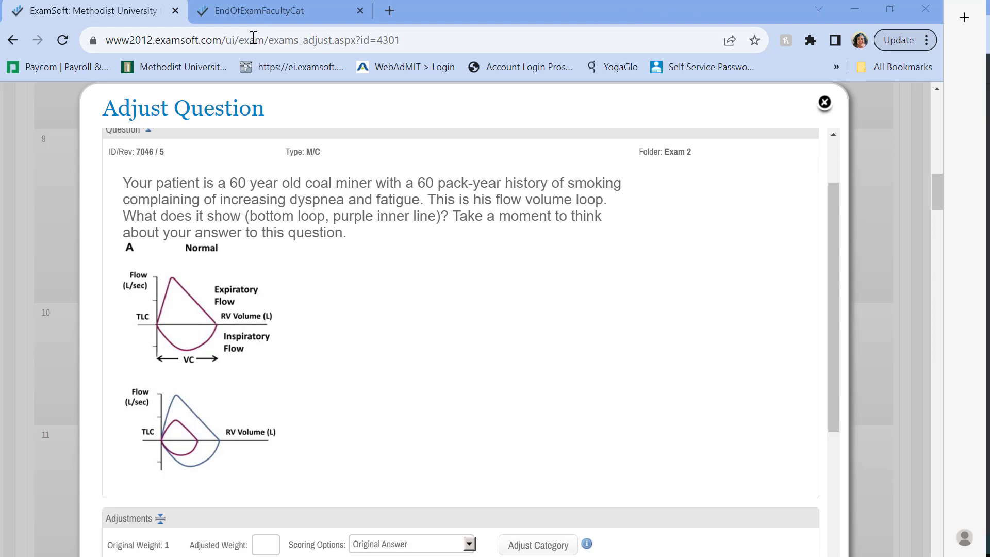
Step: Examine the summary report's performance statistics for questions 12 to 43, comparing percent correct, point biserial and response frequencies
left_click(259, 15)
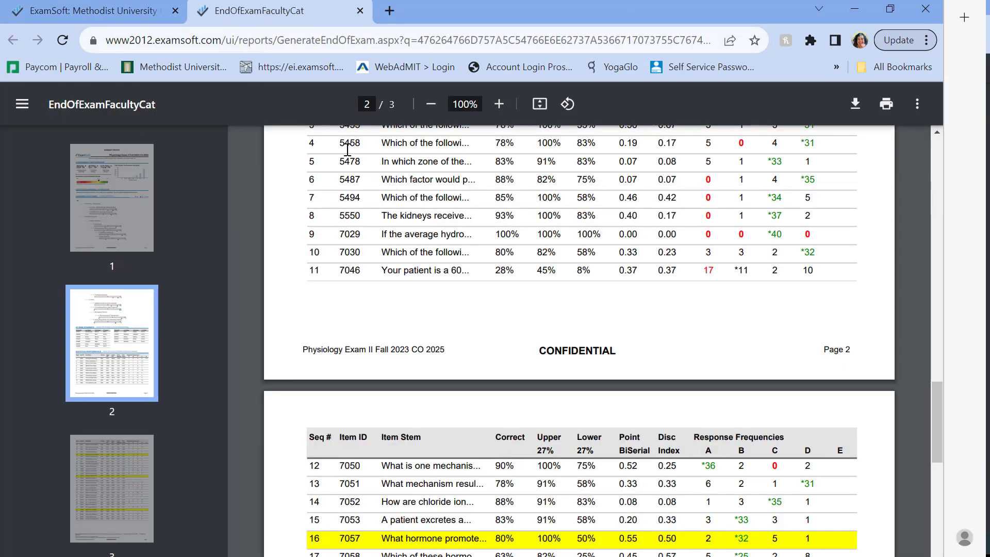
scroll(522, 311, "down", 3)
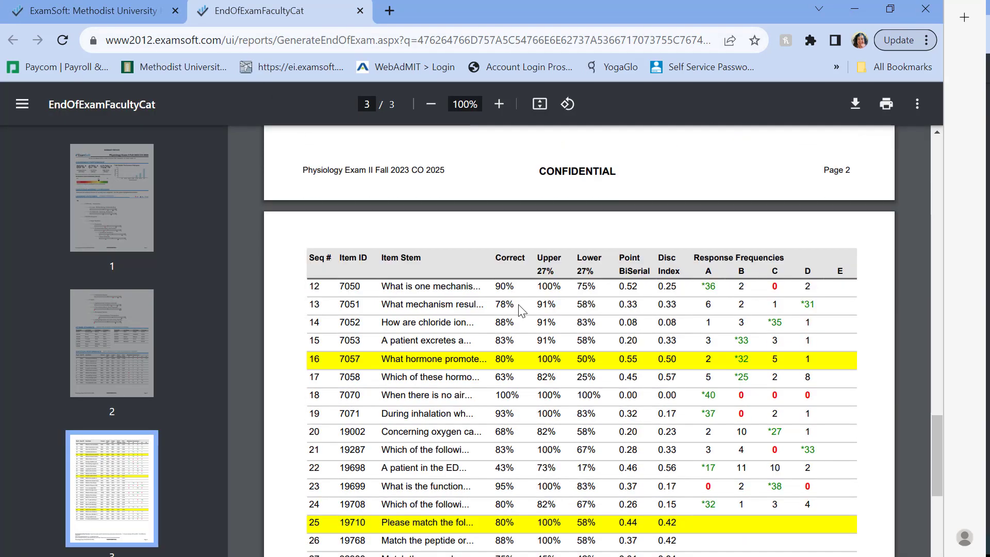
scroll(523, 311, "down", 5)
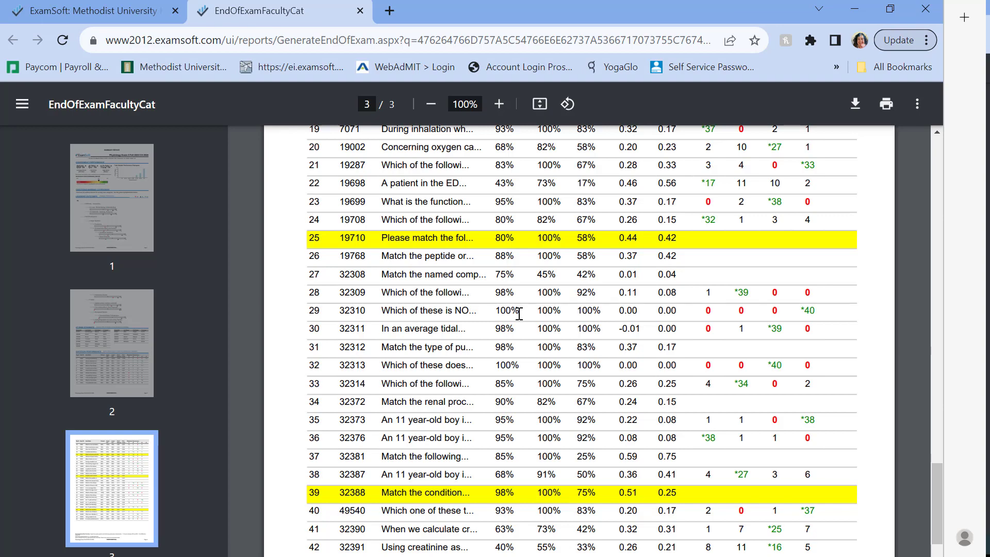
scroll(519, 309, "up", 5)
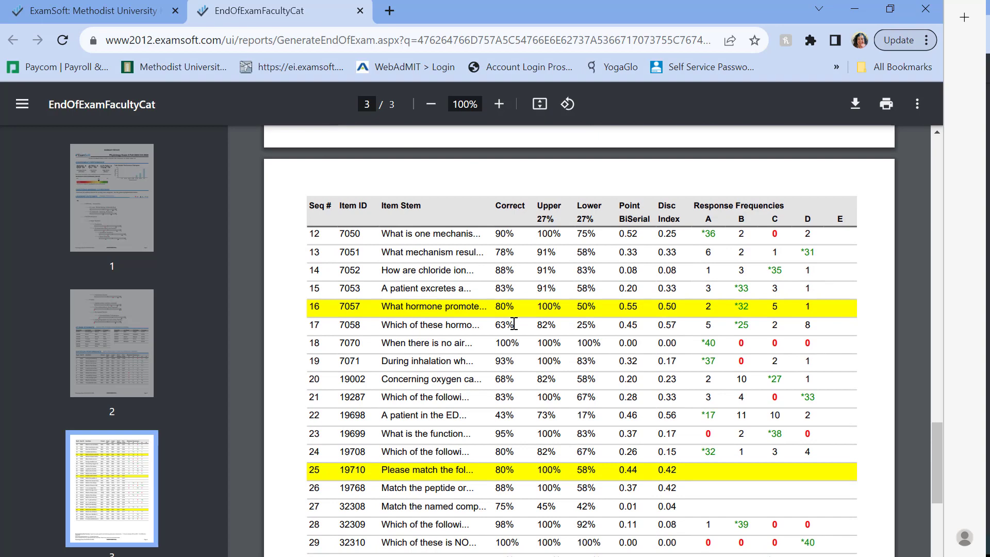
scroll(515, 323, "down", 8)
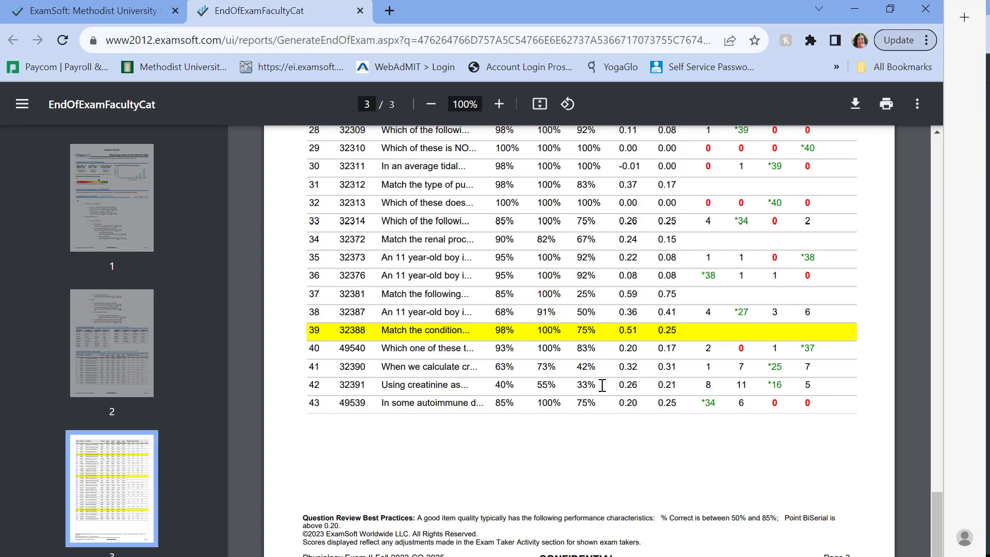
scroll(654, 375, "up", 5)
scroll(654, 375, "up", 2)
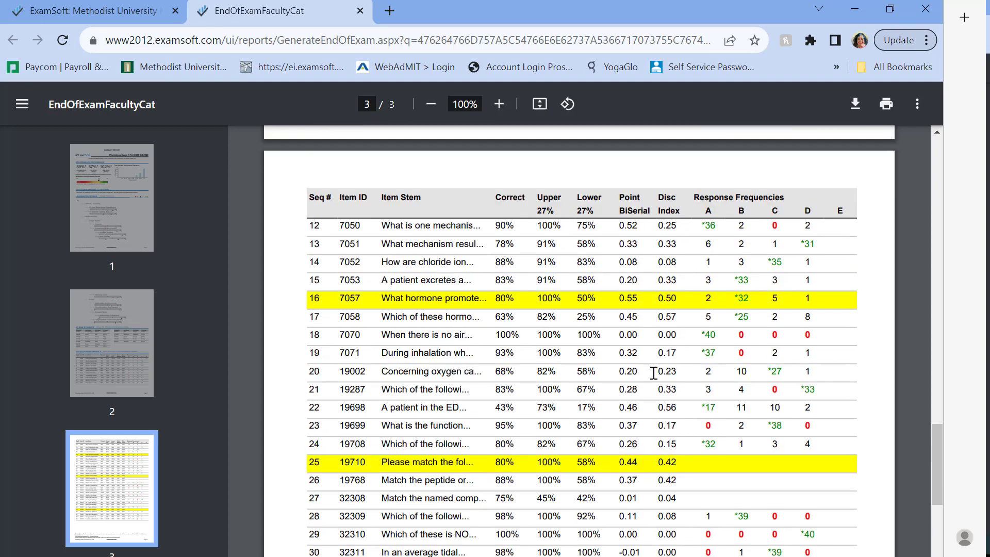
scroll(654, 372, "down", 7)
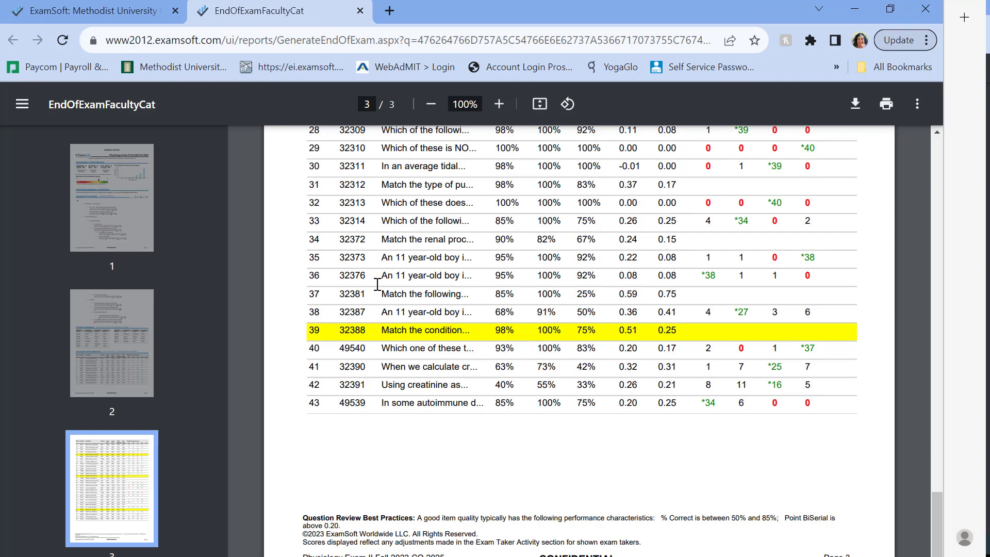
Step: Close question 11's adjustments in the exam and open those for question 42, the creatinine and glomerular filtration rate item
left_click(61, 14)
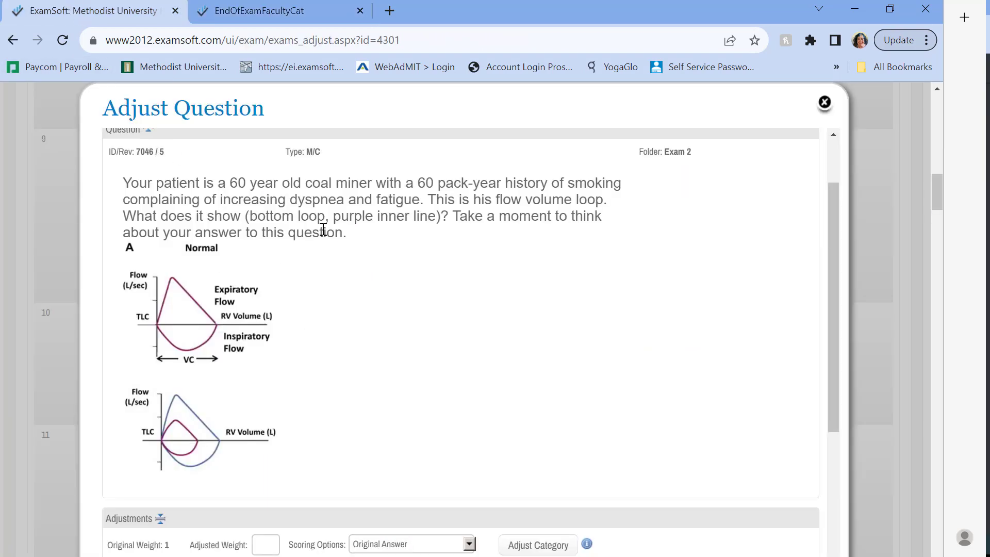
left_click(825, 103)
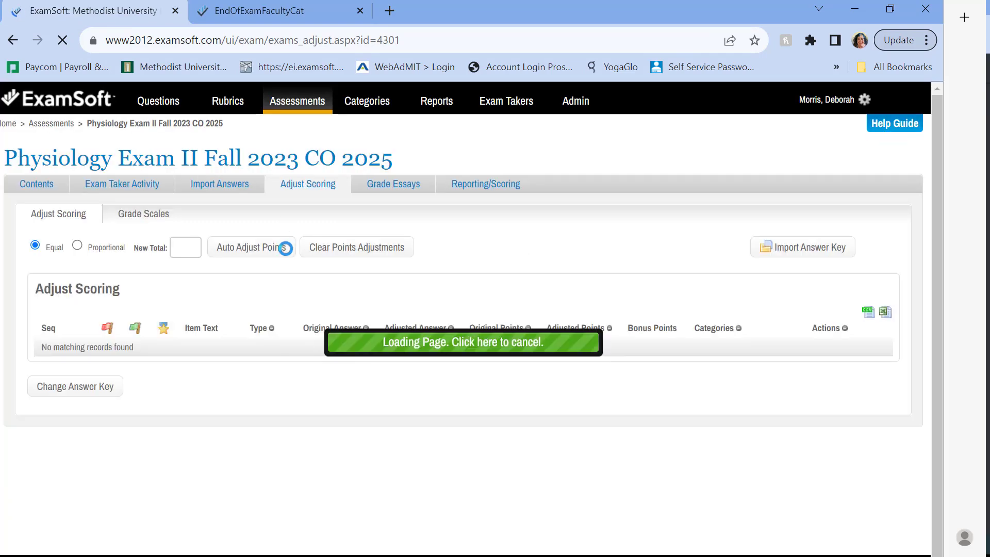
scroll(421, 361, "down", 9)
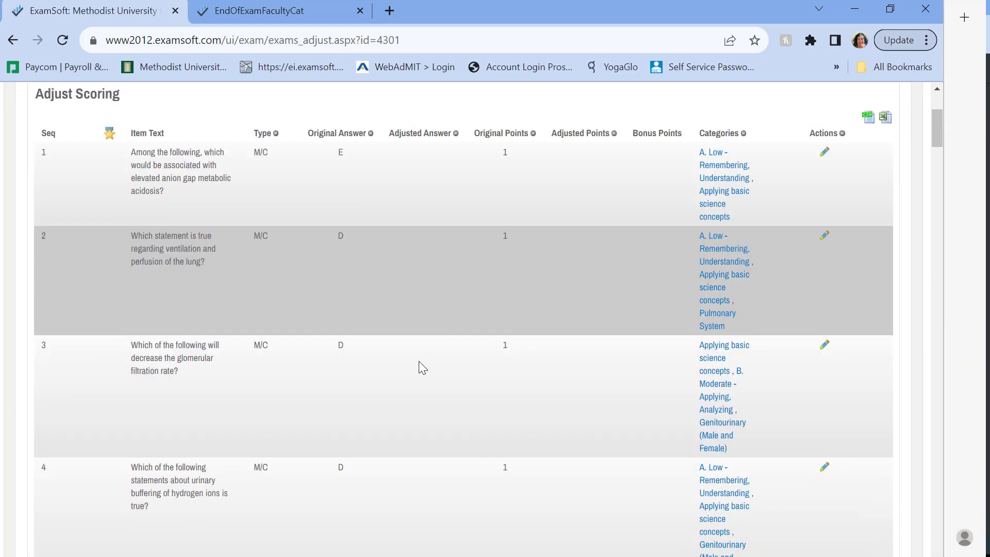
scroll(420, 361, "down", 15)
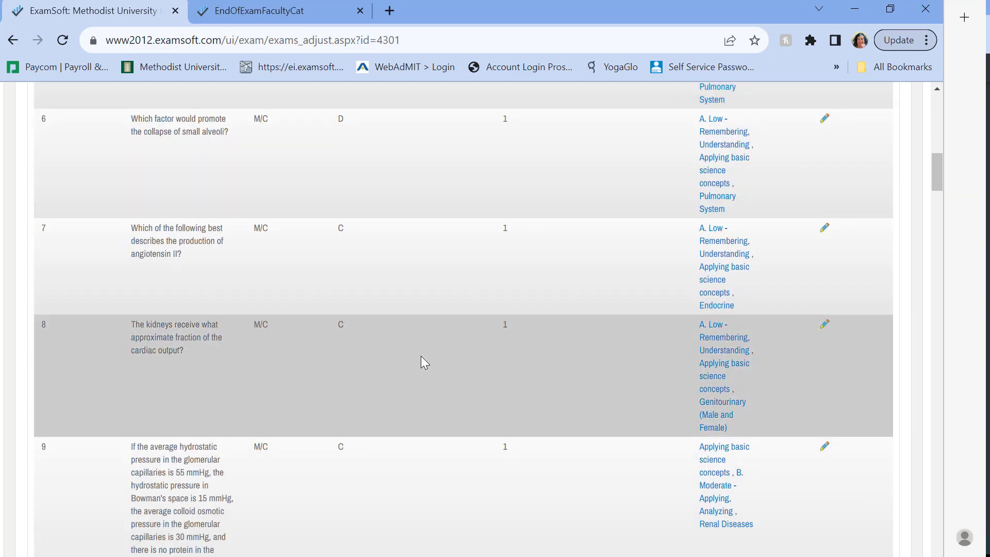
scroll(421, 356, "down", 20)
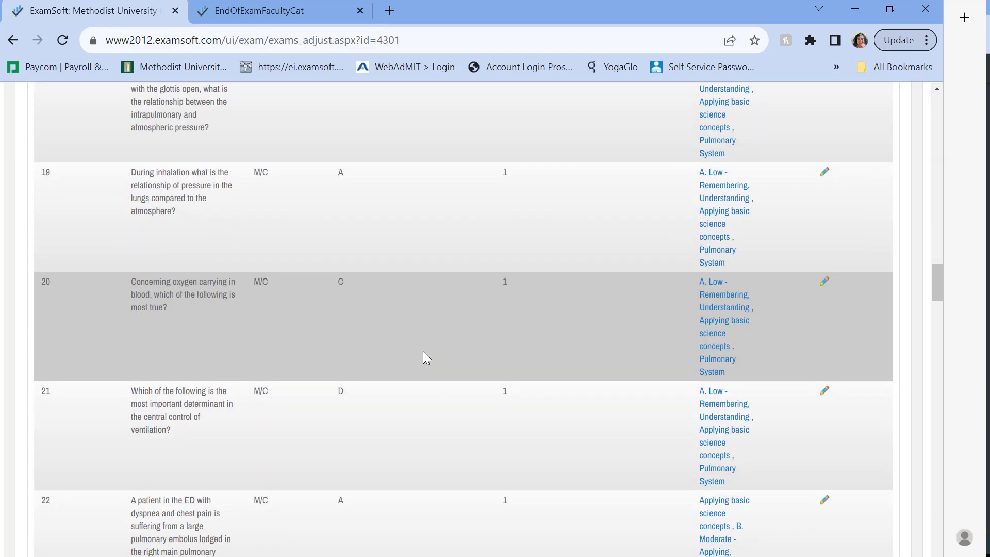
scroll(423, 356, "down", 20)
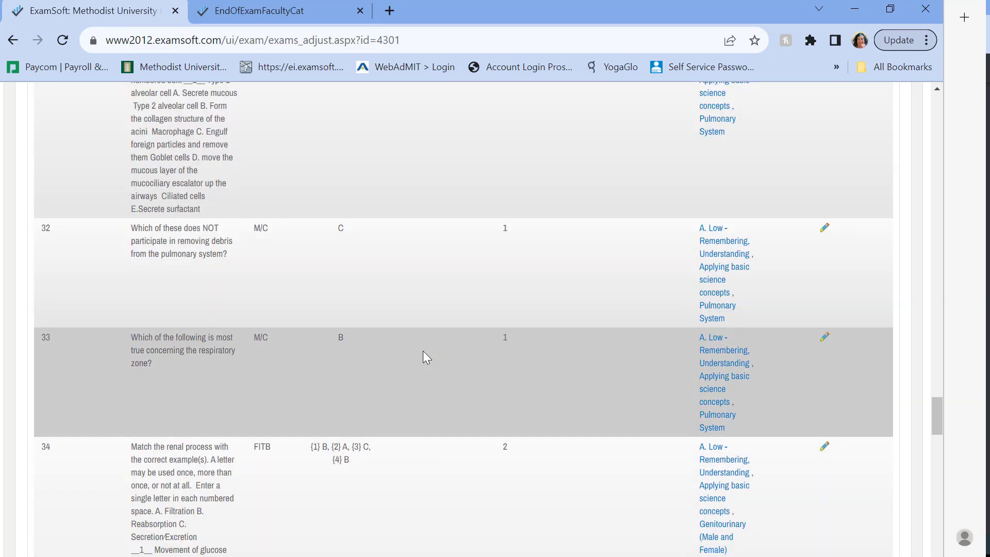
scroll(424, 355, "down", 15)
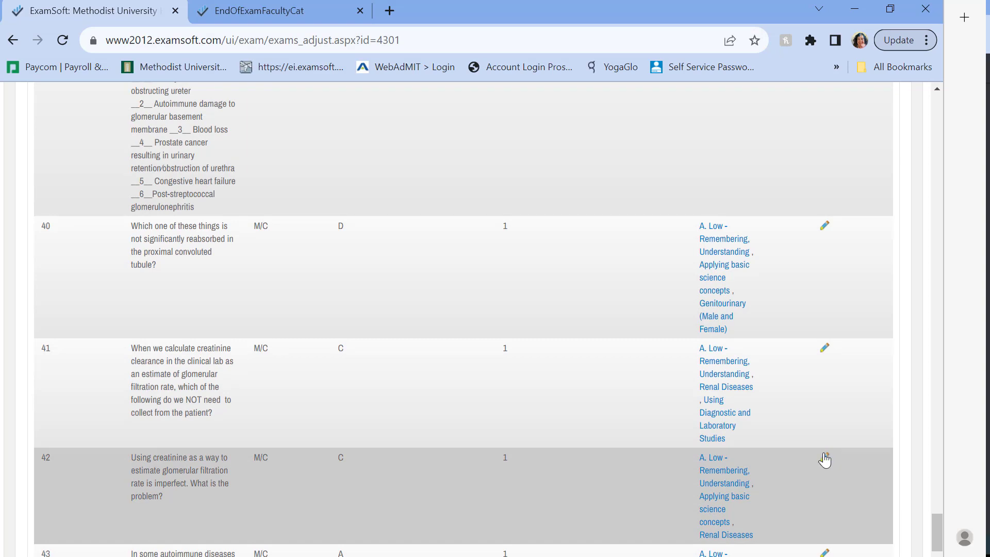
left_click(825, 459)
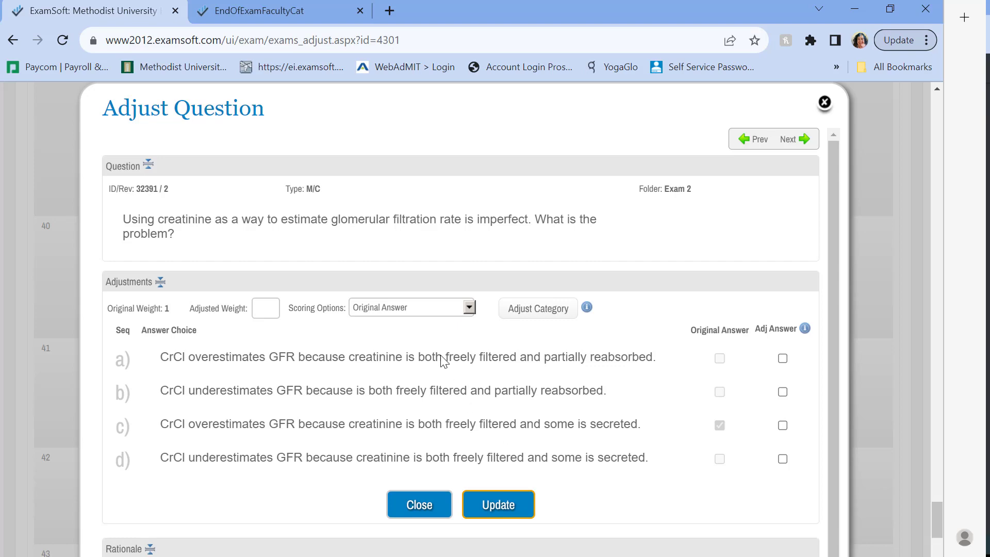
Step: Check question 42's statistics in the summary report and return to its scoring adjustments
left_click(290, 15)
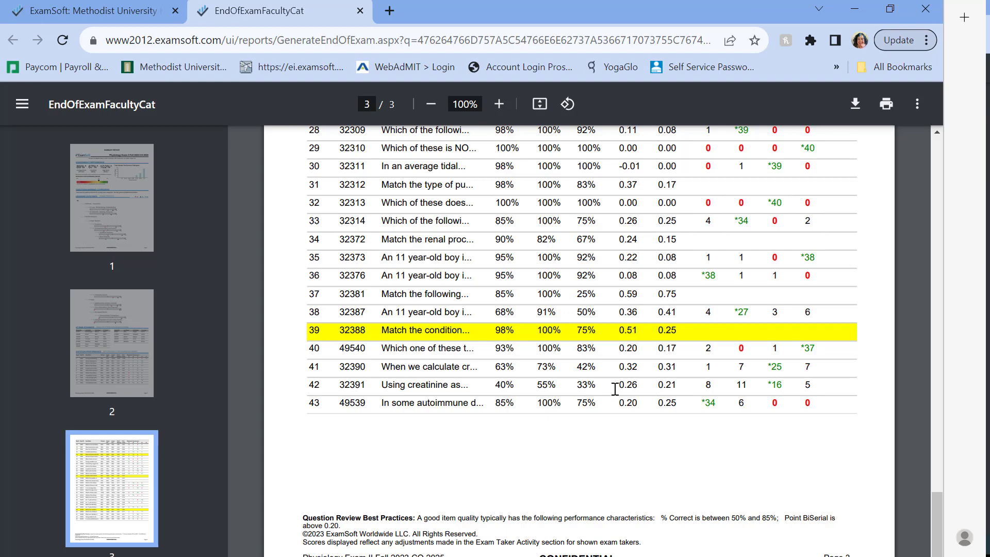
scroll(614, 389, "up", 5)
scroll(615, 389, "up", 2)
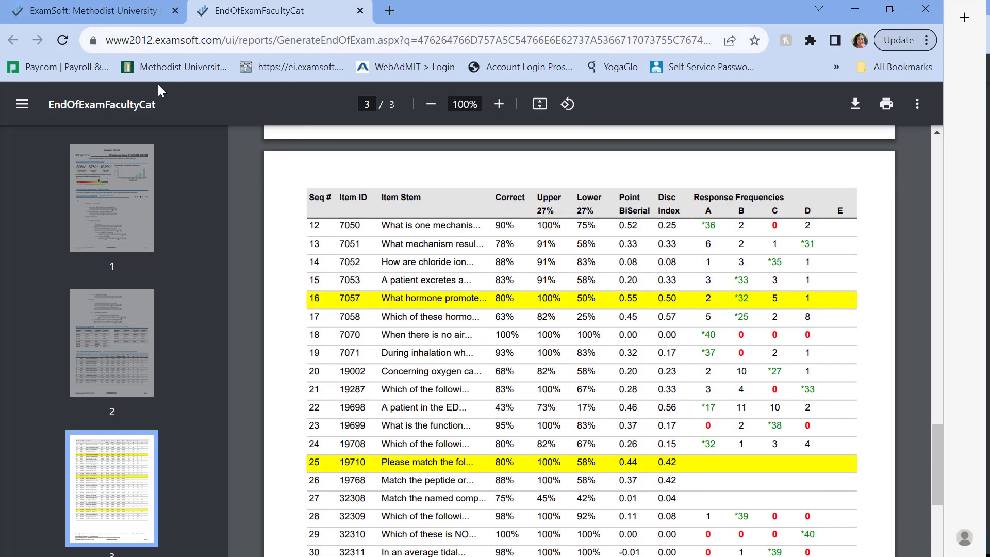
left_click(107, 12)
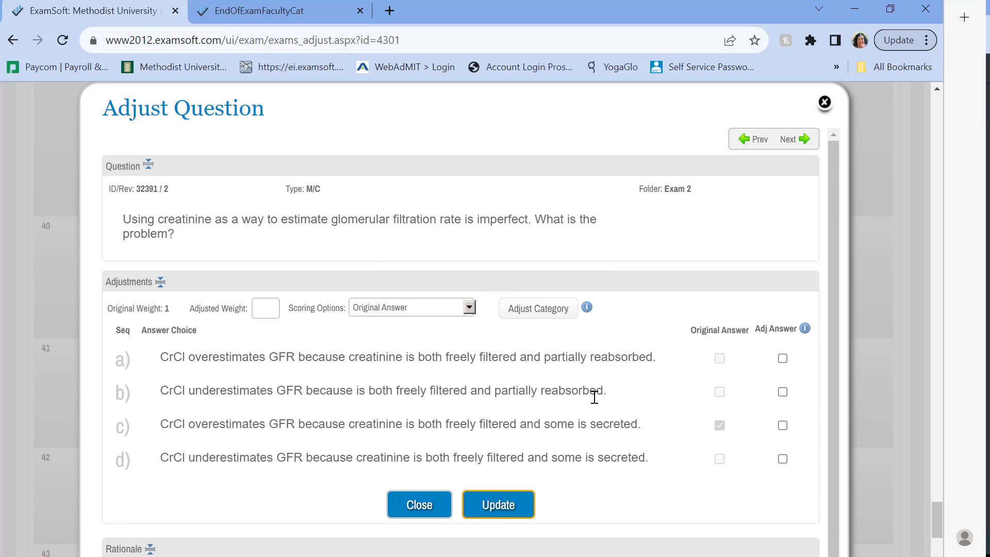
Step: Try marking choices a and c as adjusted answers for question 42, and clear both selections
left_click(784, 393)
left_click(783, 392)
left_click(783, 359)
left_click(783, 425)
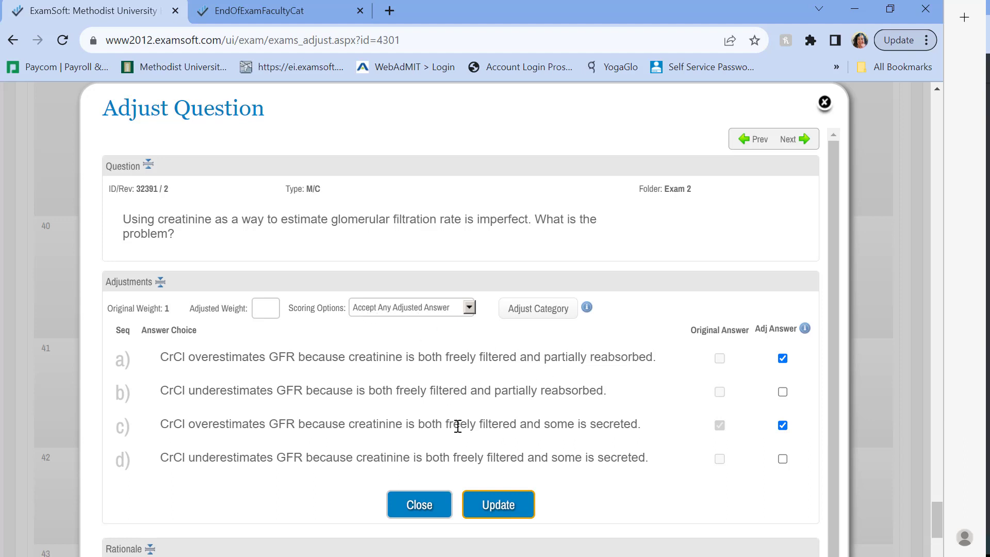
left_click(783, 425)
left_click(783, 359)
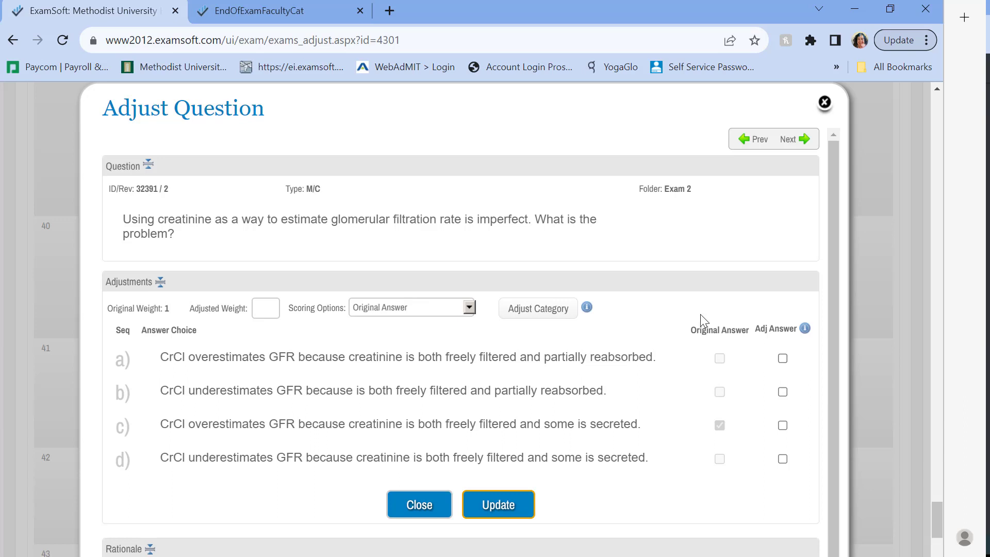
Step: Examine the scoring options available for question 42, including Throw Out Question and Give Full Credit to All Exam Takers
left_click(469, 308)
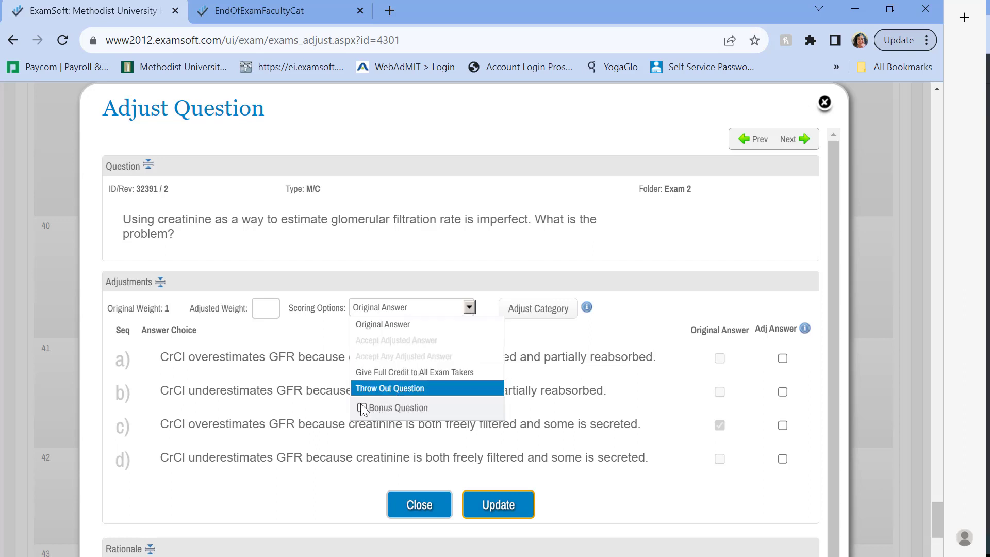
left_click(495, 292)
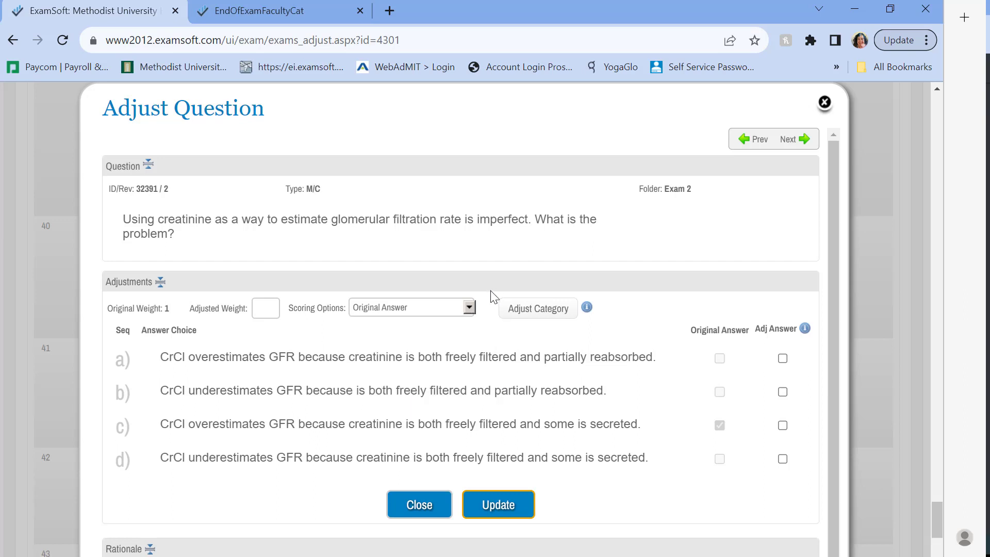
left_click(469, 308)
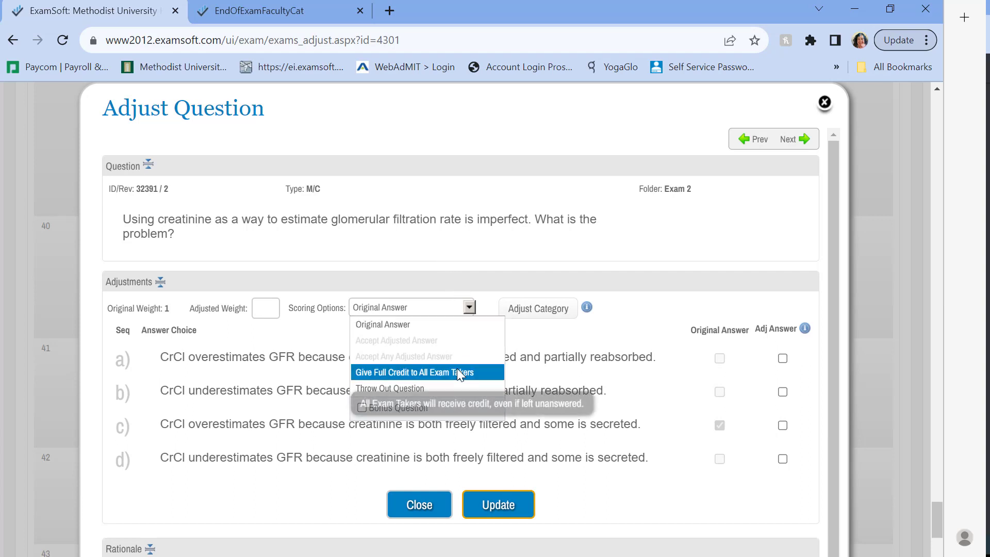
left_click(354, 259)
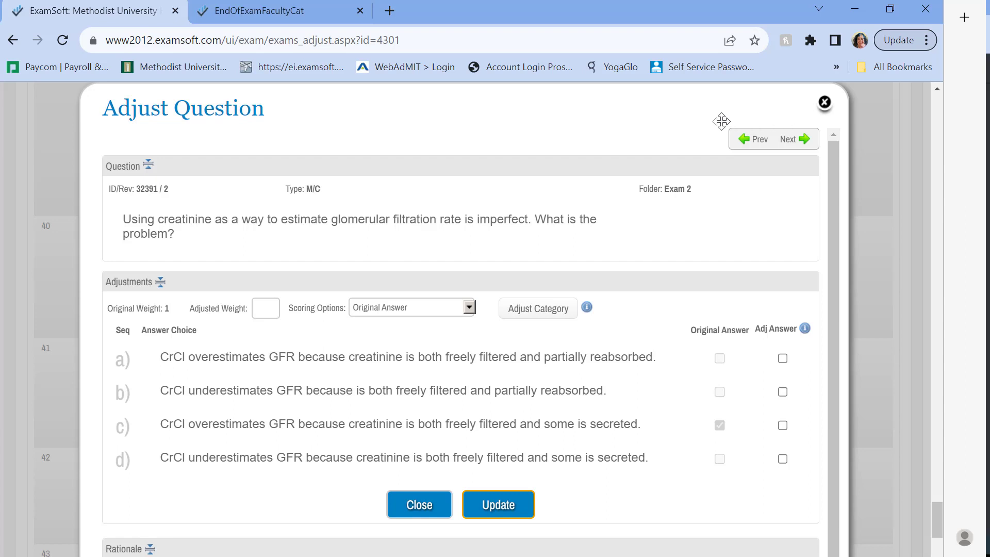
Step: Close question 42's adjustments without saving and return to the question statistics in the summary report
left_click(826, 103)
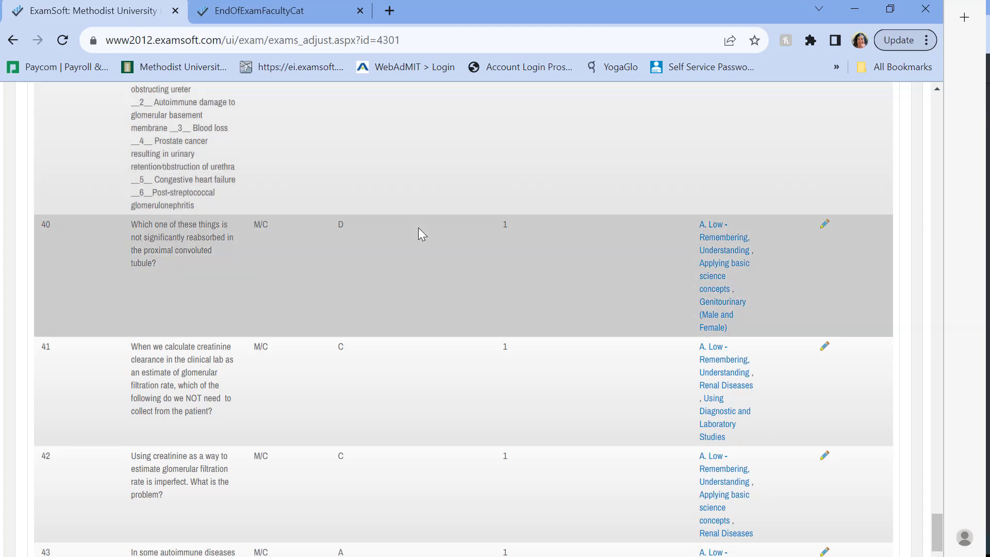
left_click(289, 12)
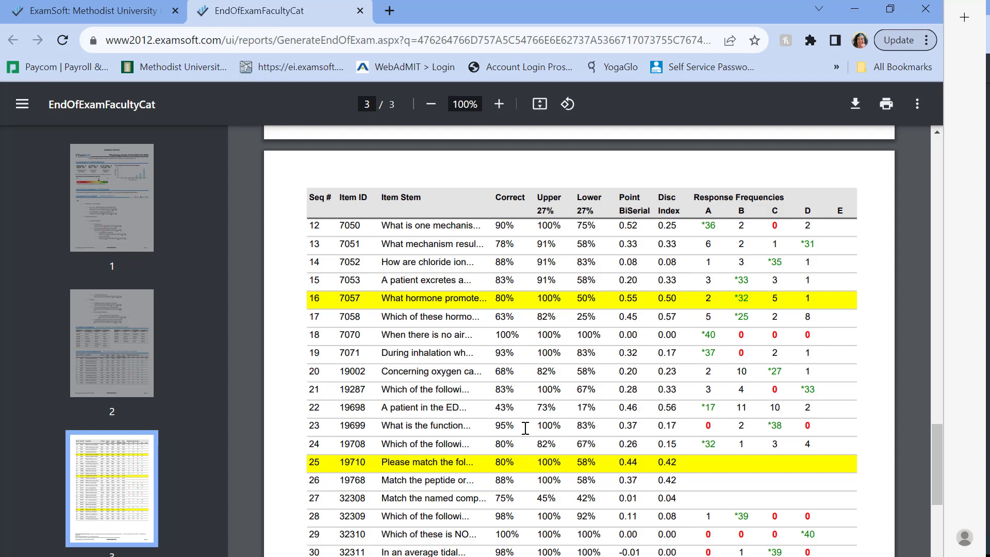
Step: Review the summary report's question statistics and open question 29 for adjustment in the exam's scoring list
scroll(525, 428, "down", 2)
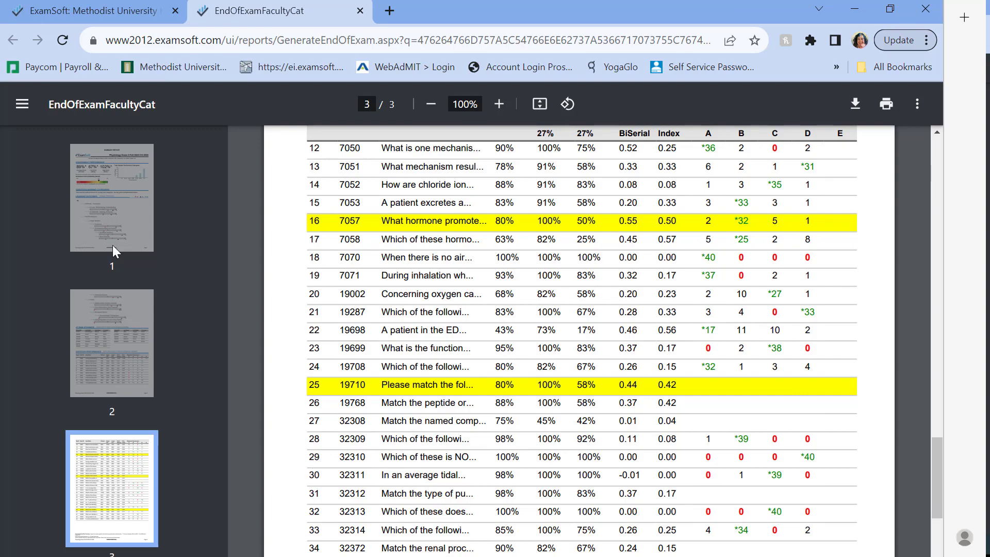
left_click(62, 9)
scroll(124, 206, "up", 10)
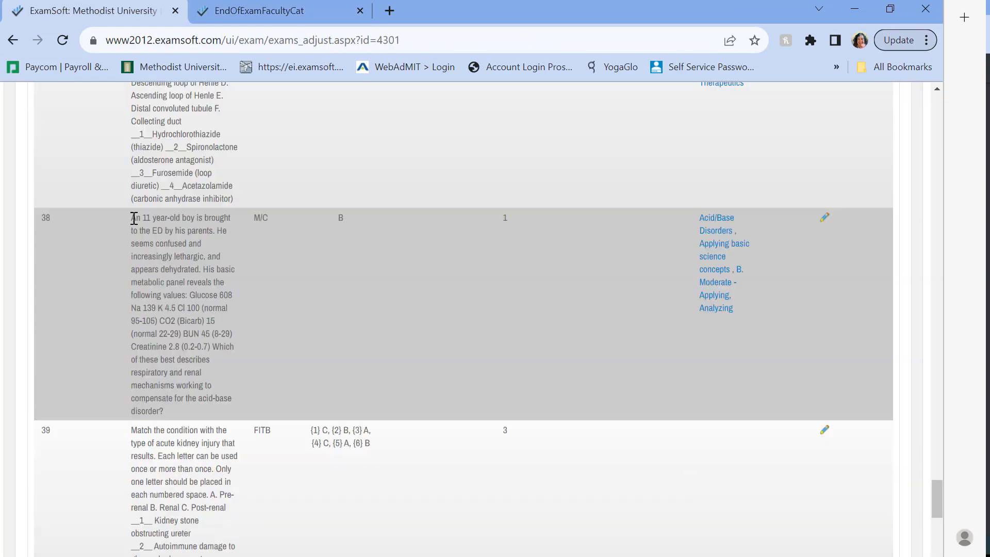
scroll(141, 222, "up", 20)
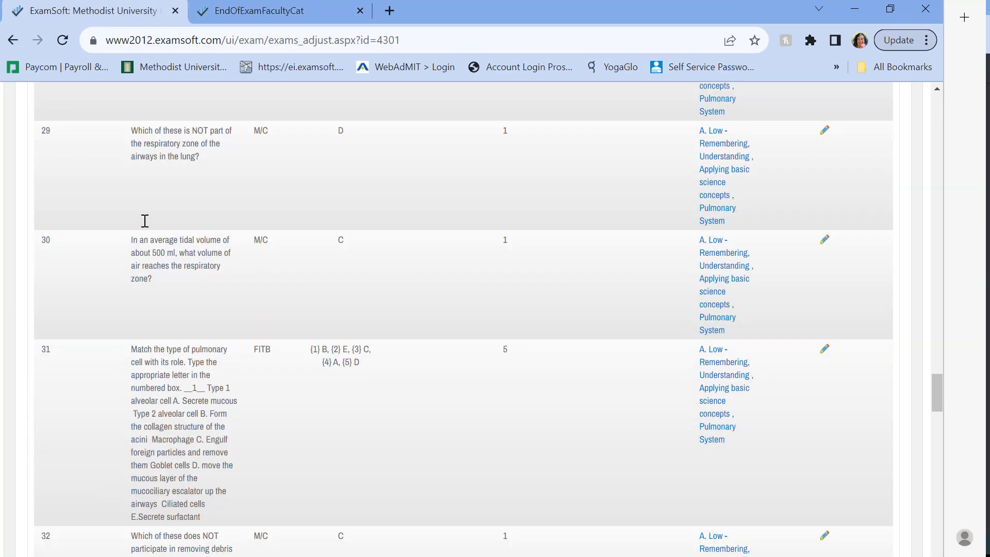
scroll(302, 269, "up", 5)
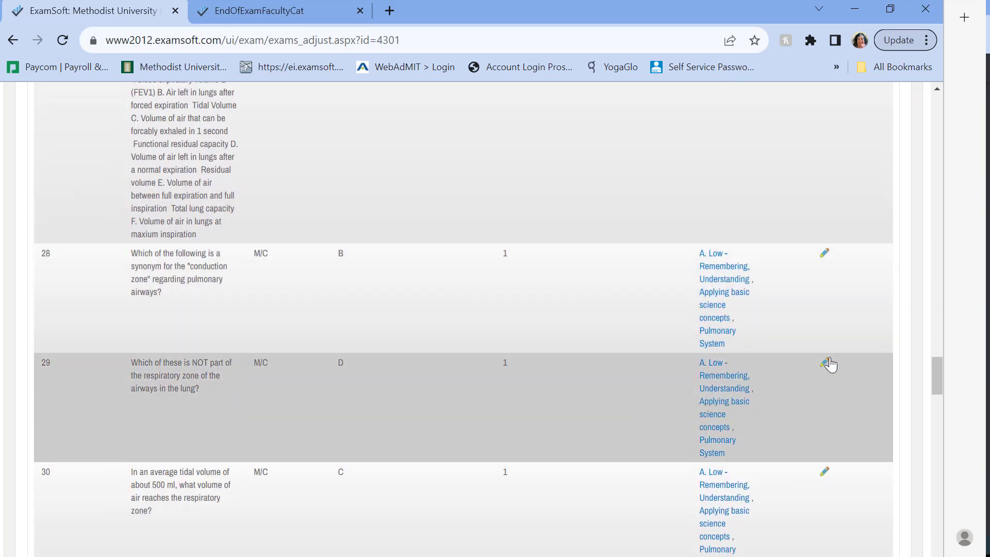
left_click(826, 364)
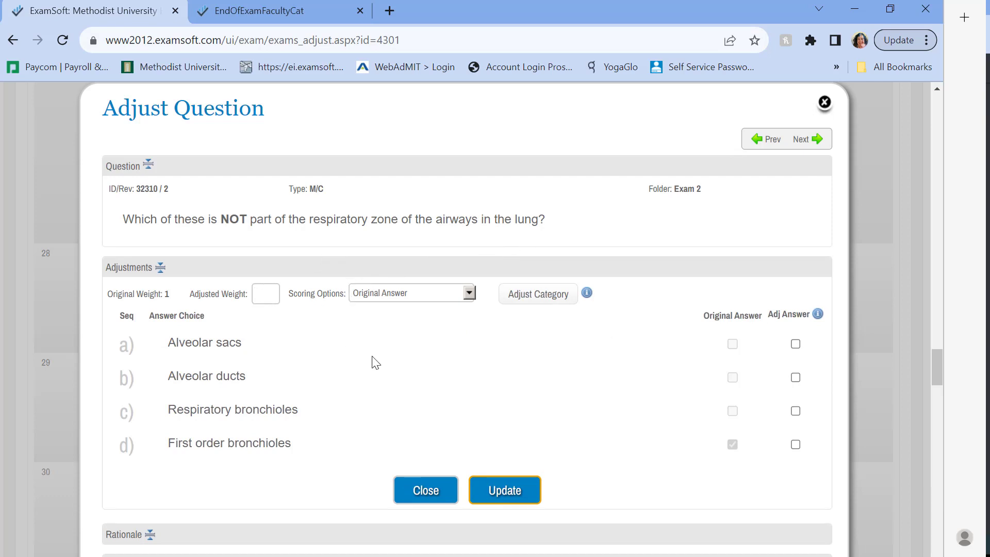
Step: Try adjusted weights of 3 and 1 for question 29, and close its adjustments without updating
type("3")
key("BackSpace")
type("1")
left_click(419, 493)
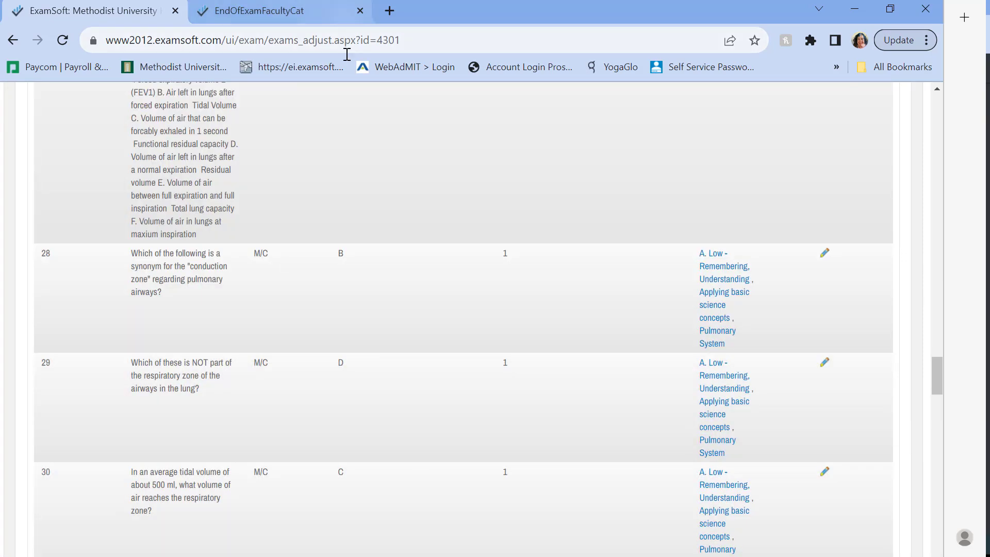
Step: Check the summary report's question statistics and its category performance by organ system
left_click(274, 11)
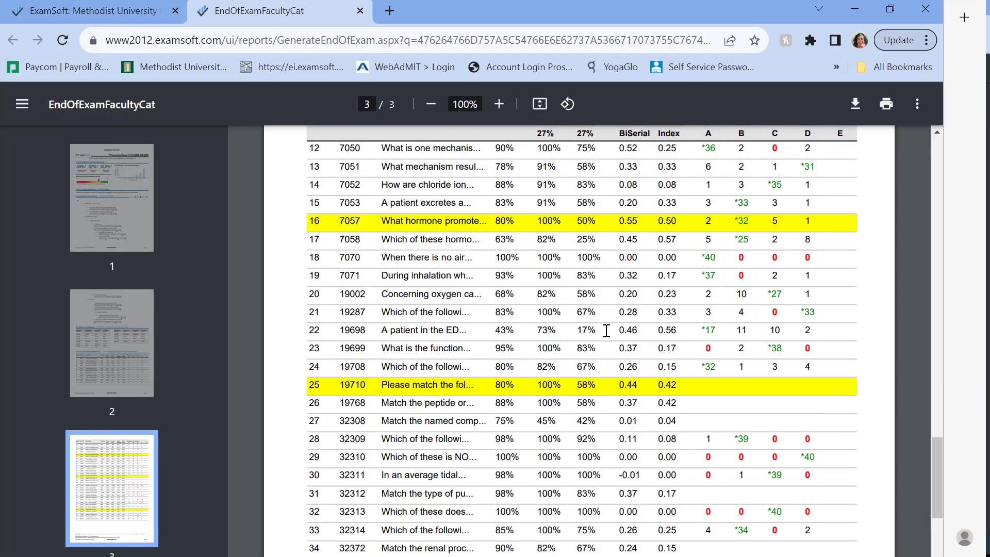
scroll(611, 333, "up", 3)
scroll(617, 335, "up", 6)
scroll(604, 309, "up", 10)
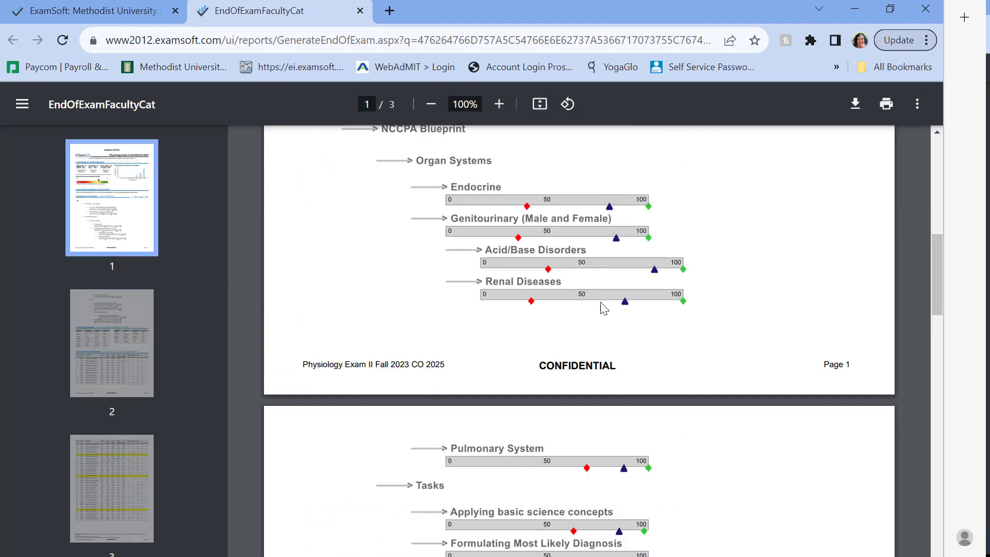
Step: Generate the Exam Taker Results report for the exam with Exam Taker Name and Percentage Score included
left_click(137, 11)
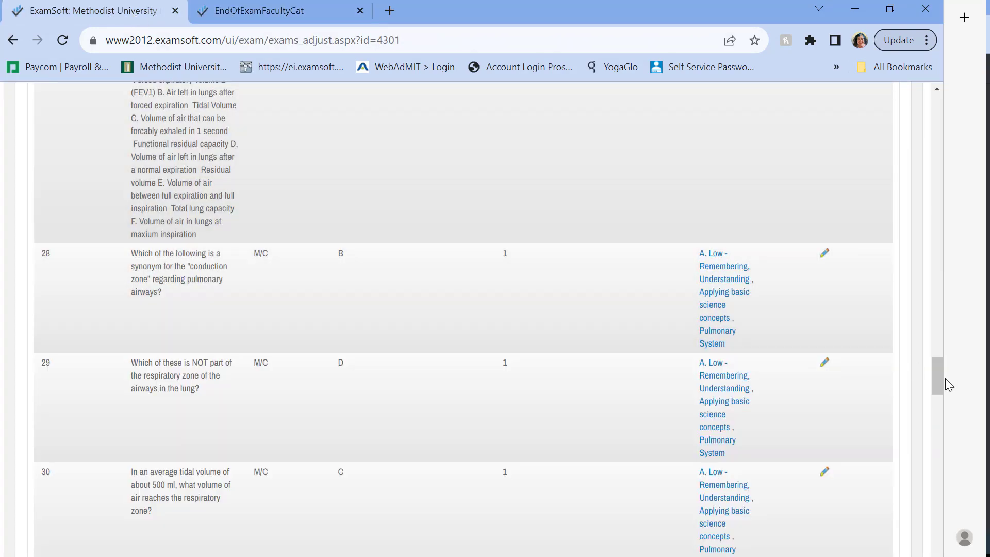
left_click_drag(938, 379, 942, 54)
mouse_move(499, 188)
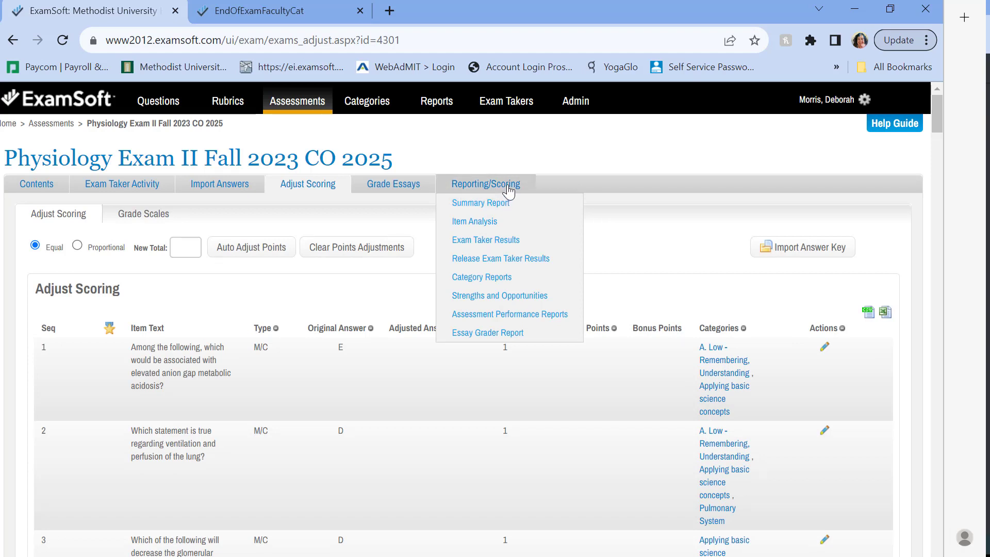
left_click(486, 240)
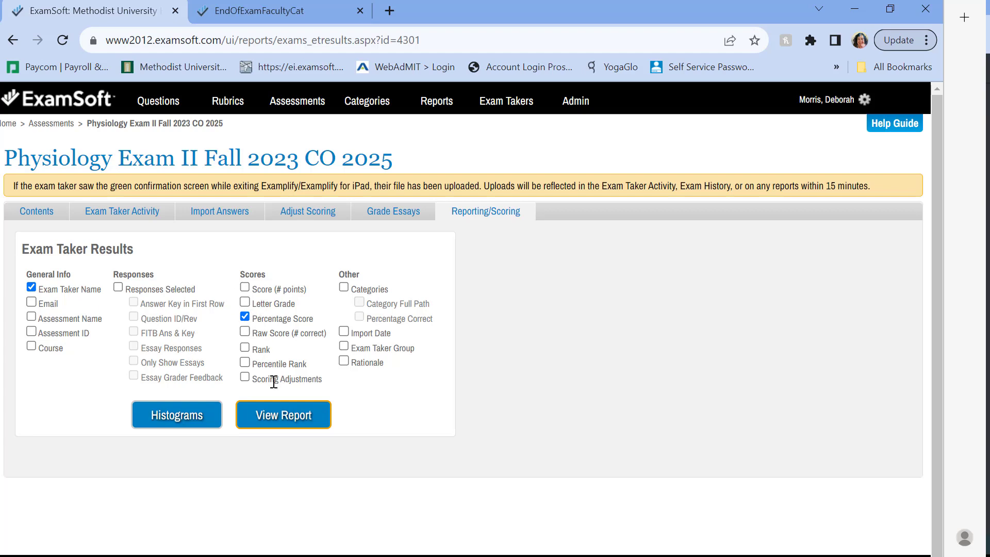
left_click(276, 418)
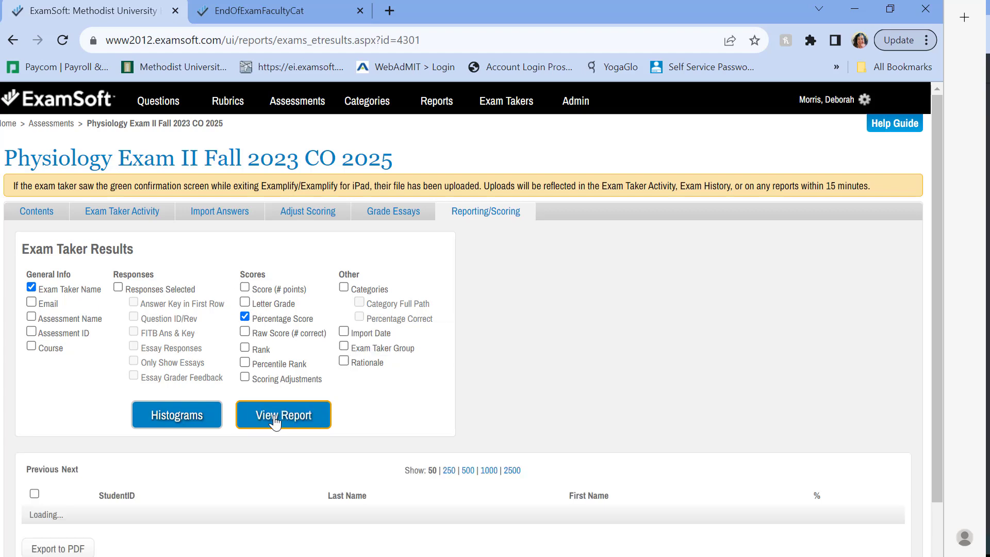
Step: Look over the exam taker results, sorting the list by first name and finally by last name
scroll(293, 401, "down", 4)
scroll(292, 395, "up", 4)
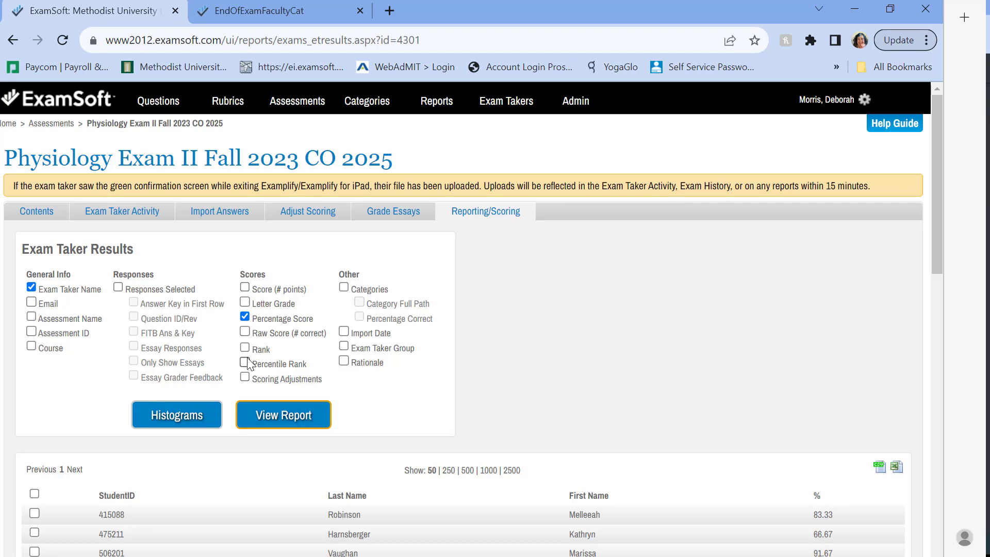
scroll(246, 361, "down", 3)
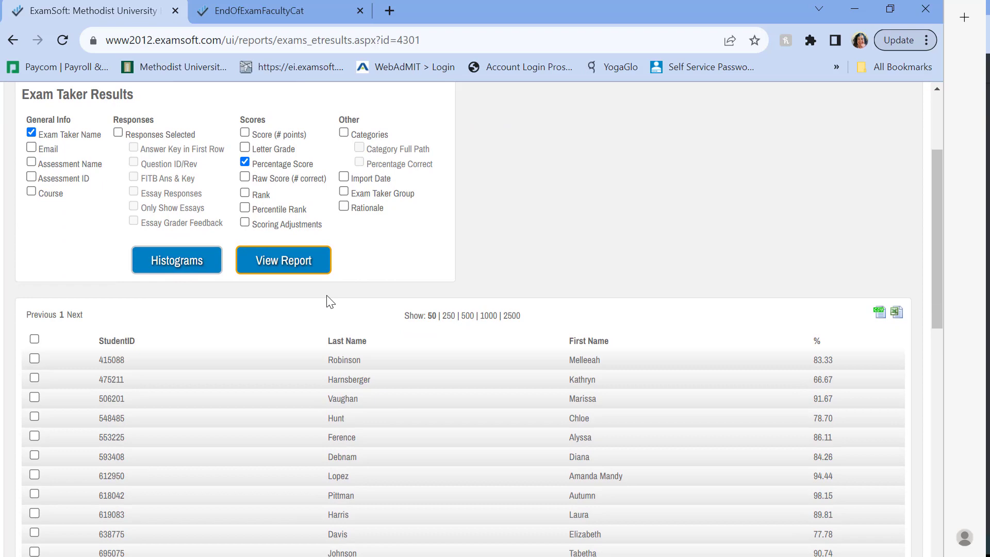
scroll(216, 342, "down", 1)
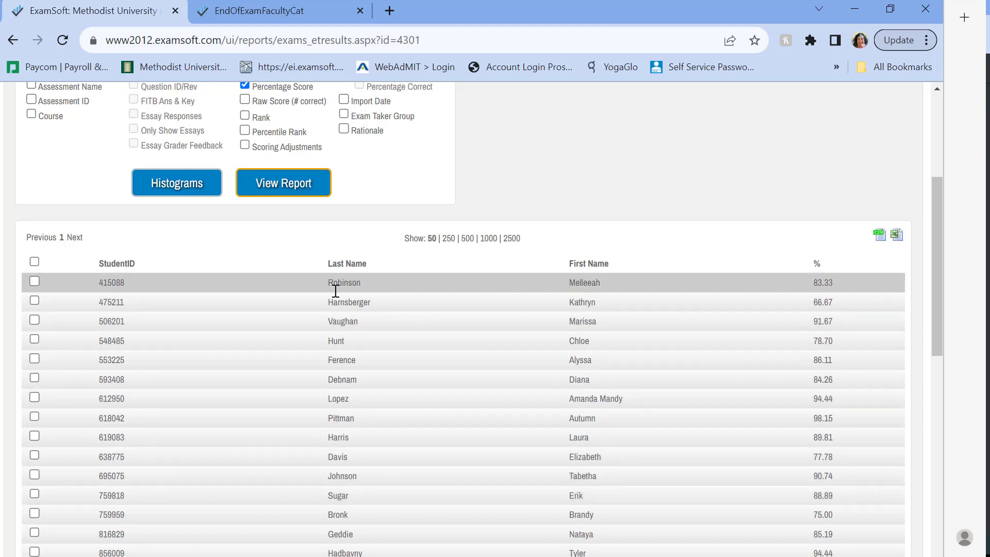
left_click(583, 268)
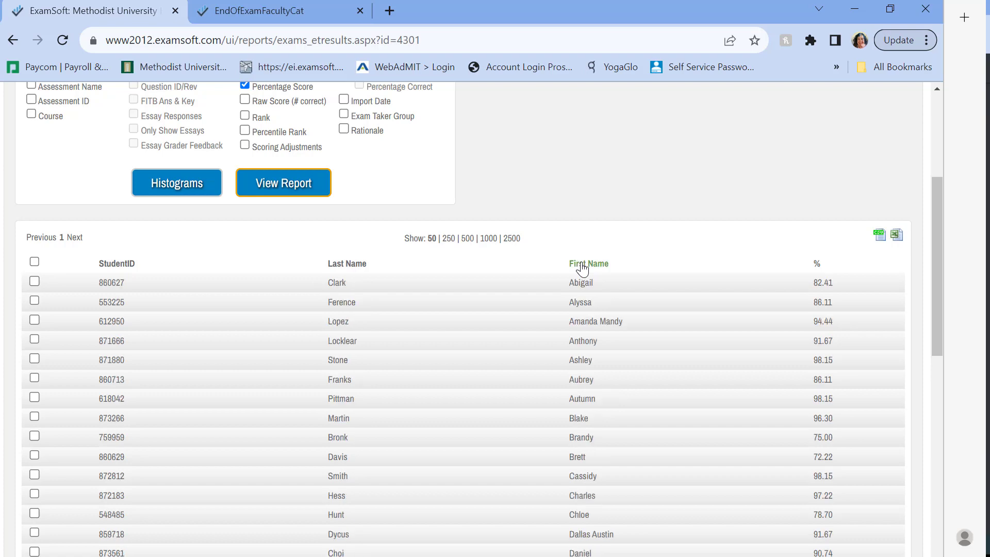
left_click(350, 264)
scroll(473, 384, "down", 3)
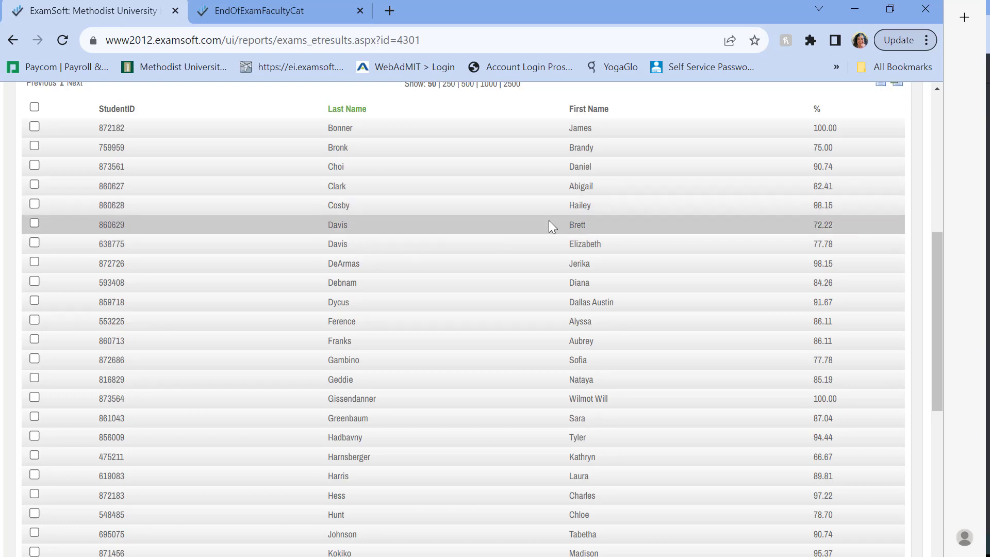
scroll(549, 221, "up", 3)
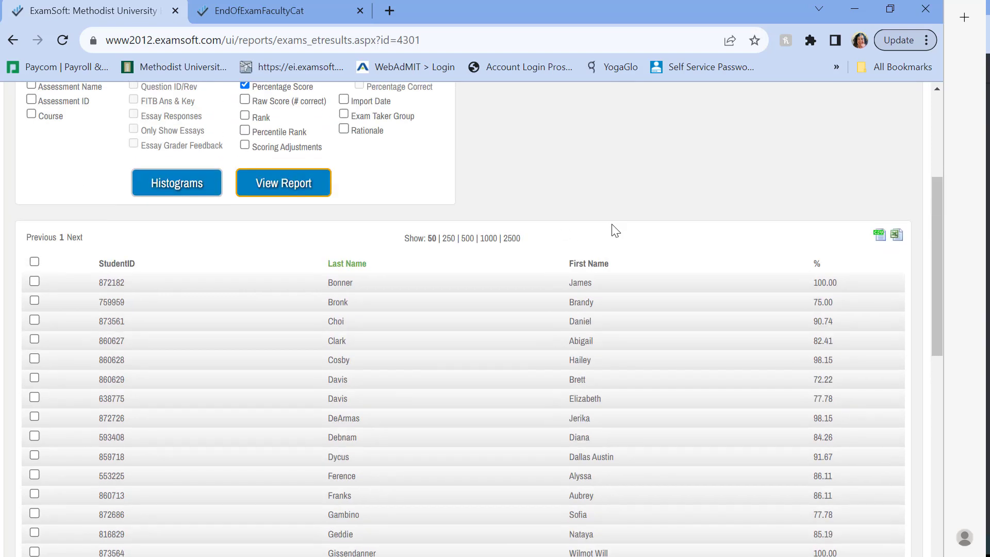
Step: Export the exam taker results list as an Excel file and open the downloaded .xls
left_click(897, 236)
mouse_move(753, 78)
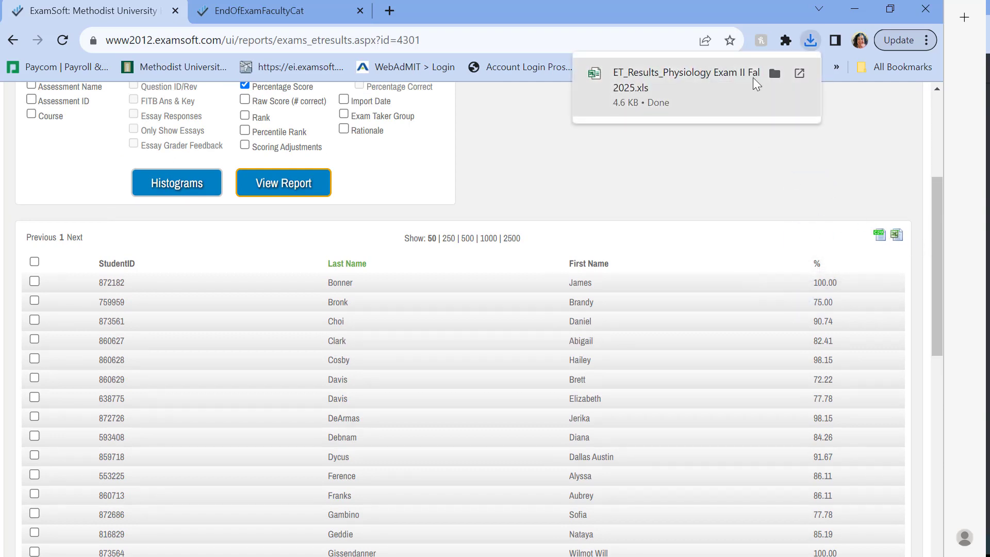
left_click(709, 82)
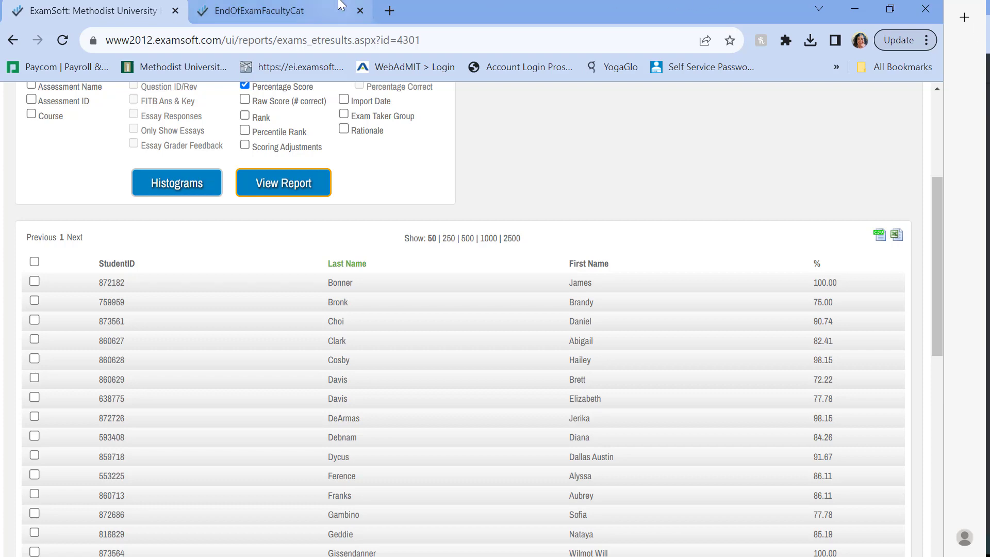
Step: Return to the summary report and review its assessment performance, learning outcomes and at-risk students sections
left_click(289, 11)
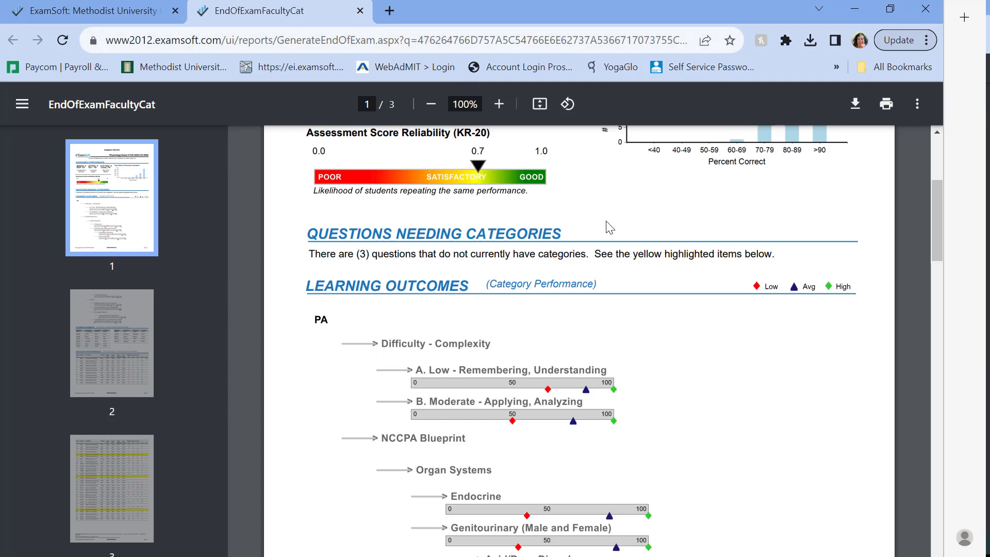
scroll(608, 224, "up", 5)
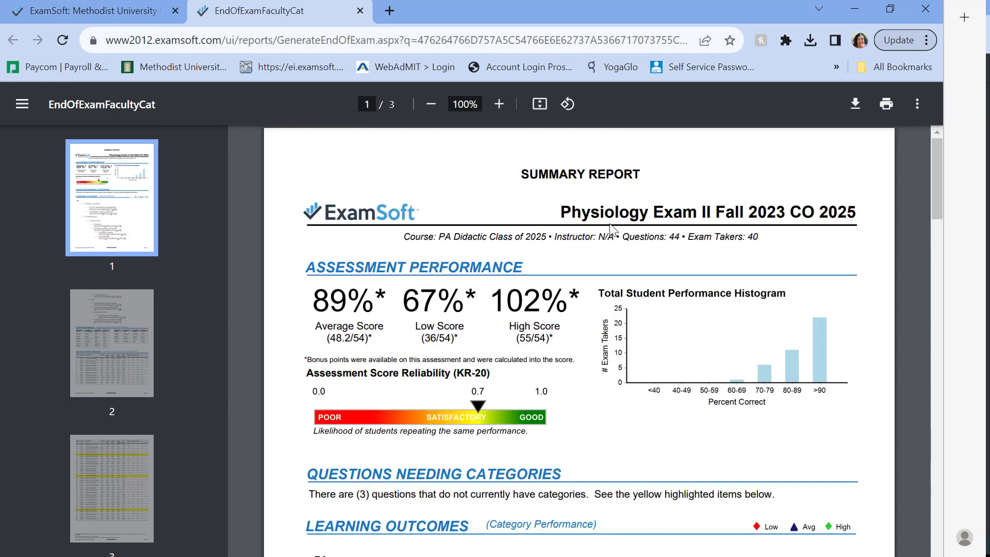
scroll(610, 226, "down", 3)
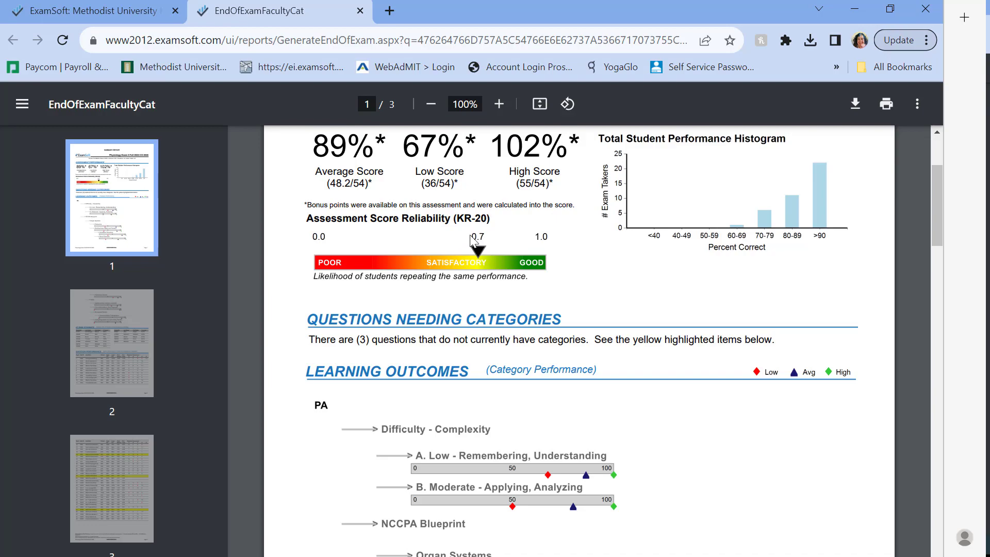
scroll(467, 246, "down", 20)
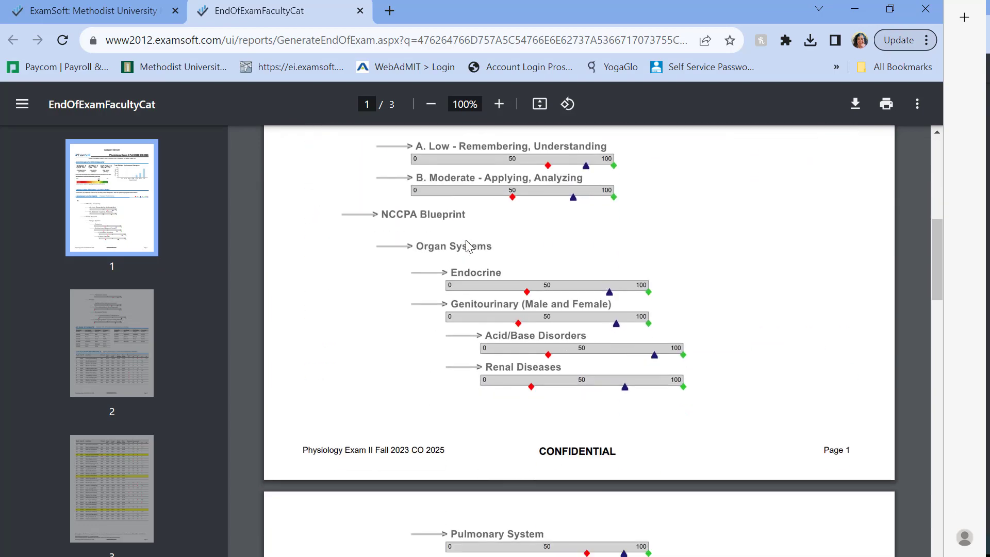
scroll(469, 246, "down", 2)
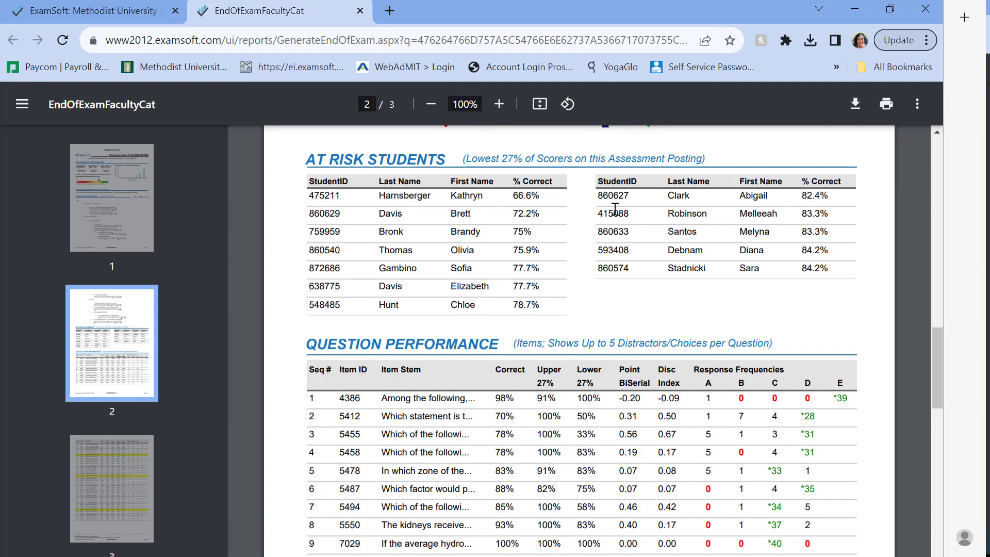
Step: Examine the Question Performance table in the summary report from question 1 through question 43
scroll(449, 268, "down", 1)
scroll(450, 270, "down", 7)
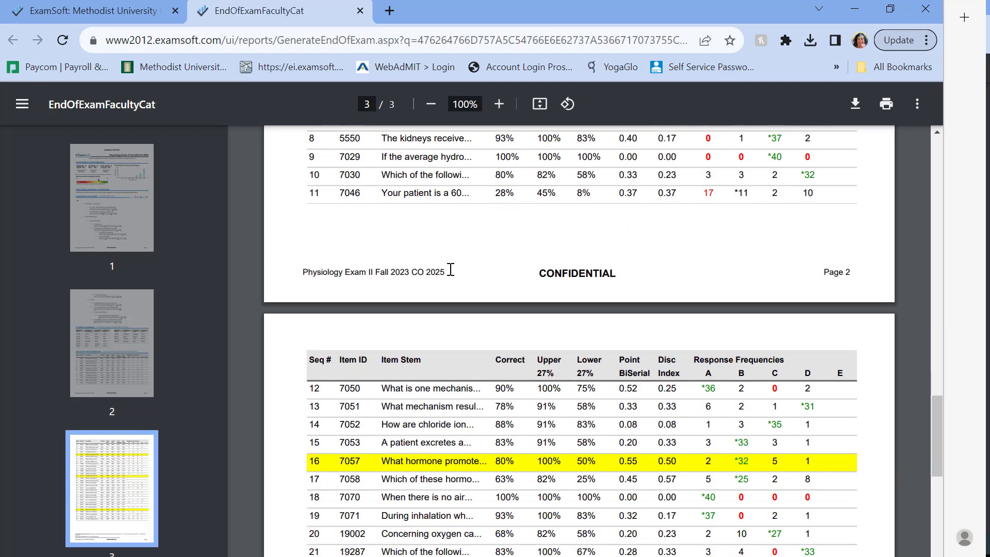
scroll(451, 270, "up", 3)
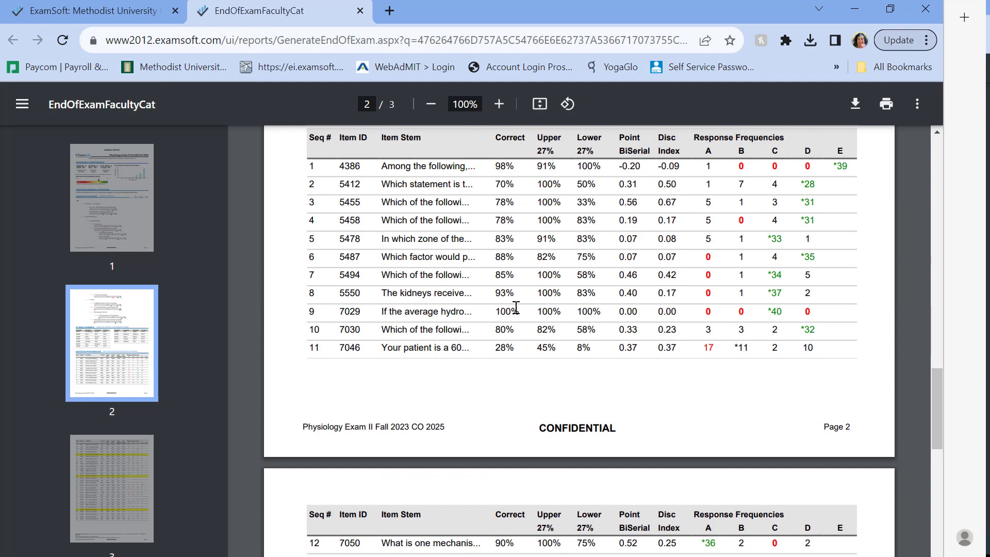
scroll(528, 344, "down", 4)
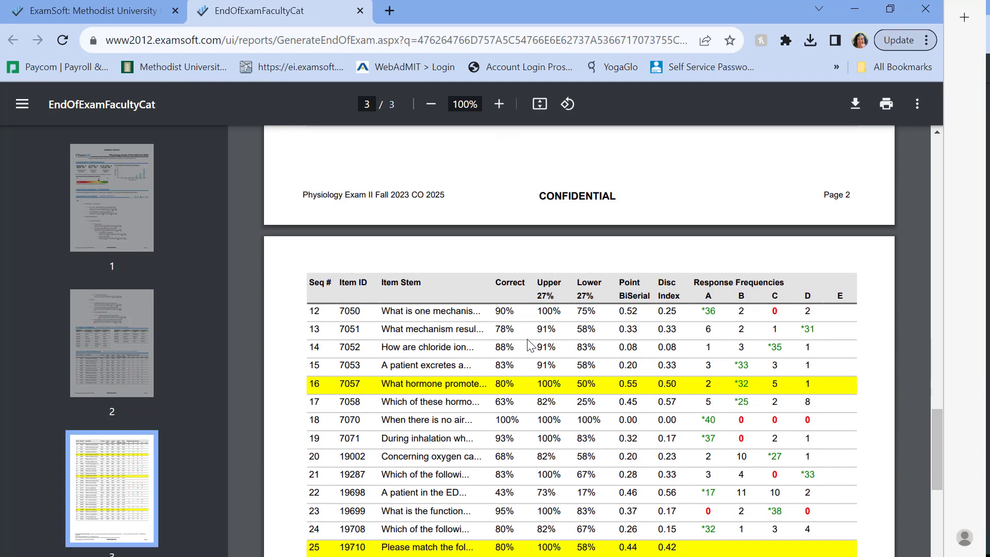
scroll(530, 345, "down", 5)
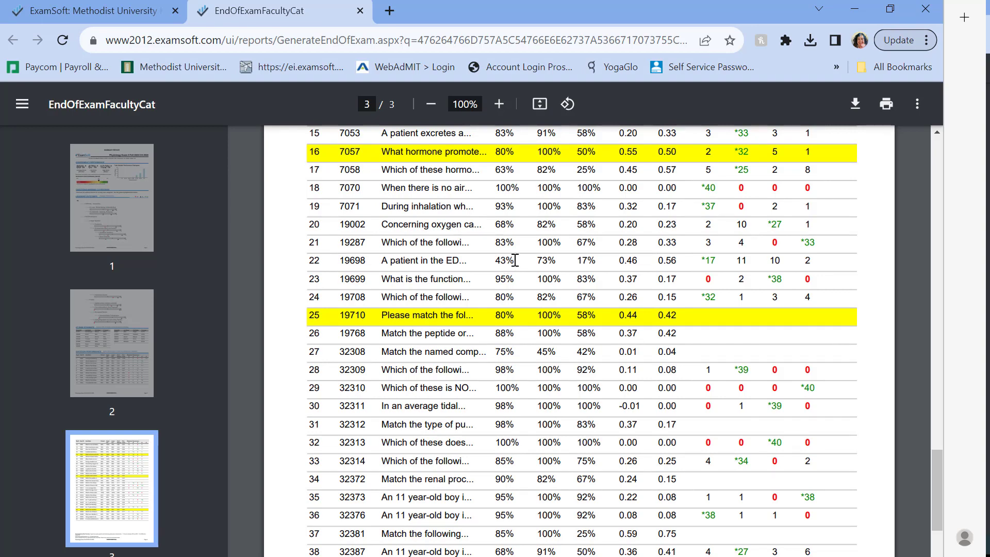
scroll(515, 260, "down", 3)
scroll(515, 260, "down", 3)
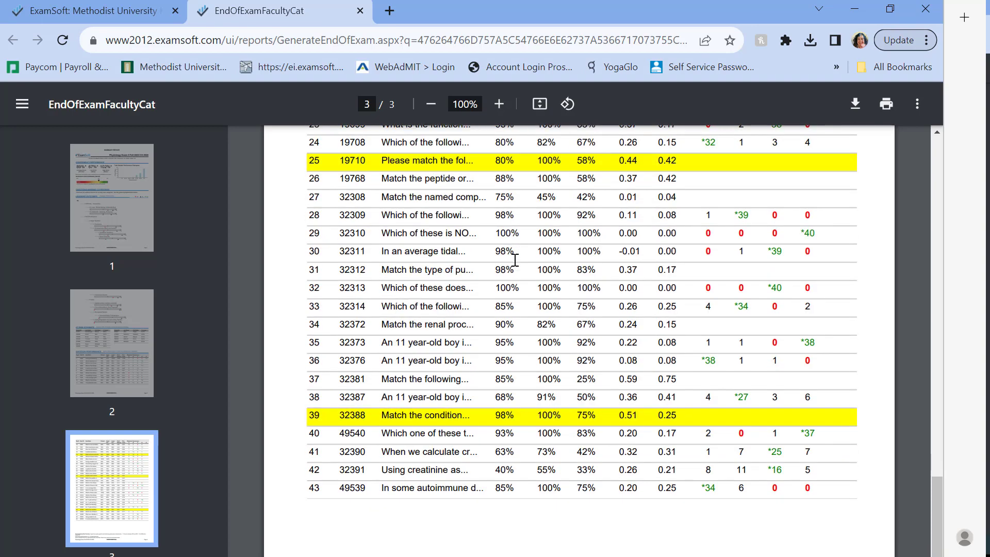
scroll(517, 273, "up", 6)
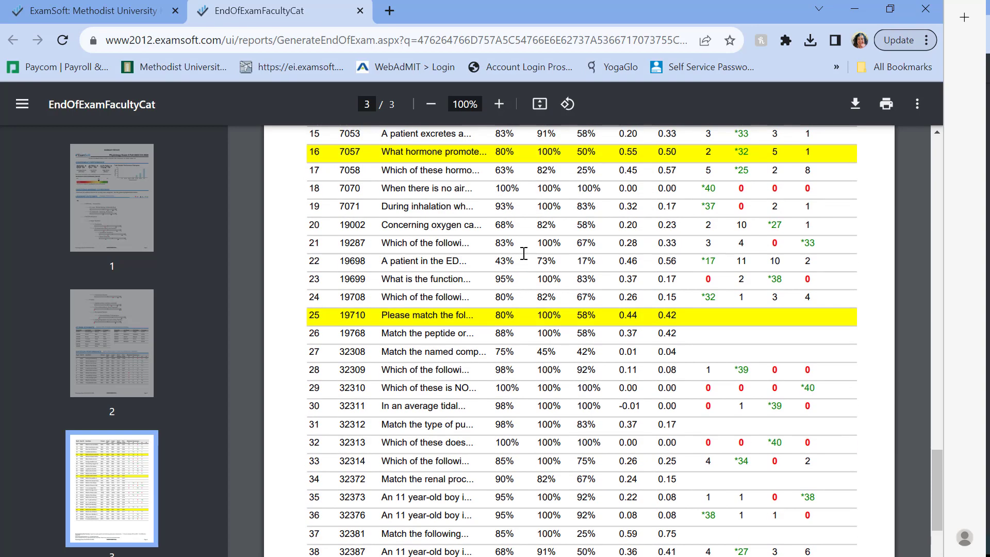